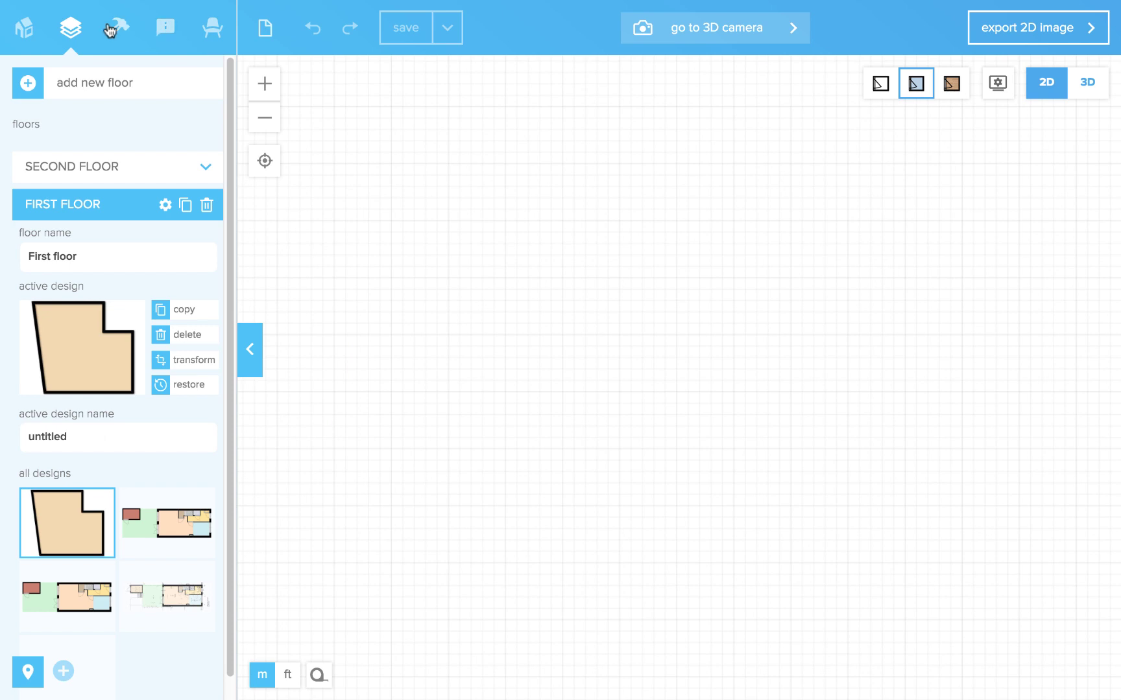
# - Start drawing a new room with 15 cm thick, 280 cm high walls
pyautogui.click(112, 28)
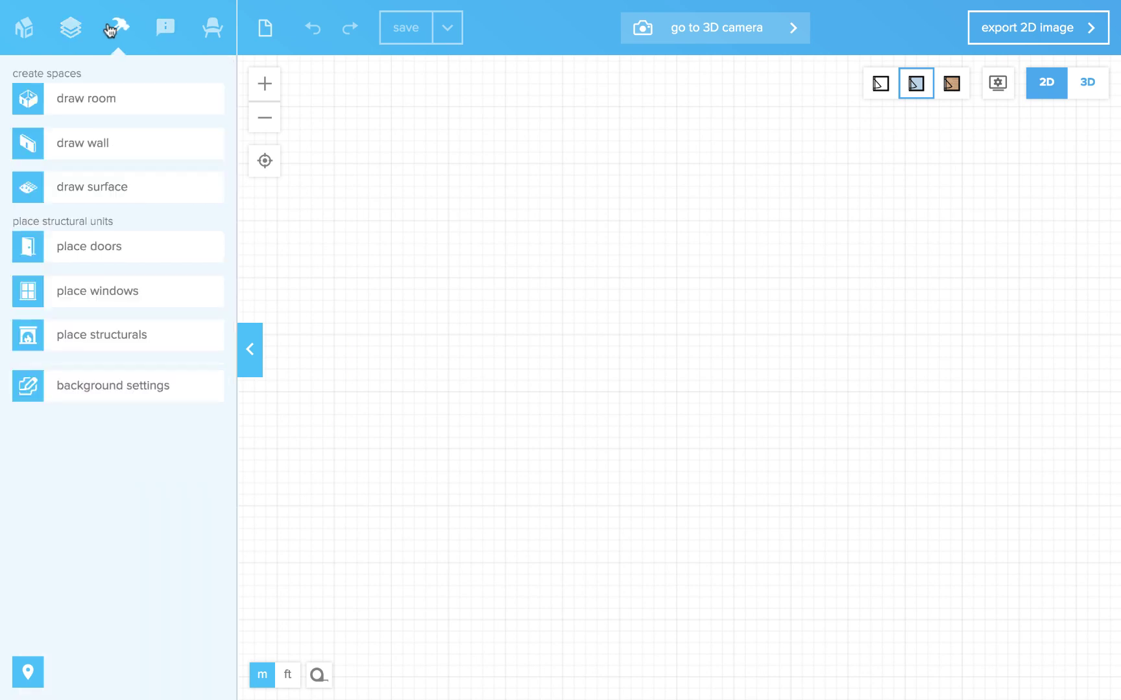
pyautogui.click(109, 100)
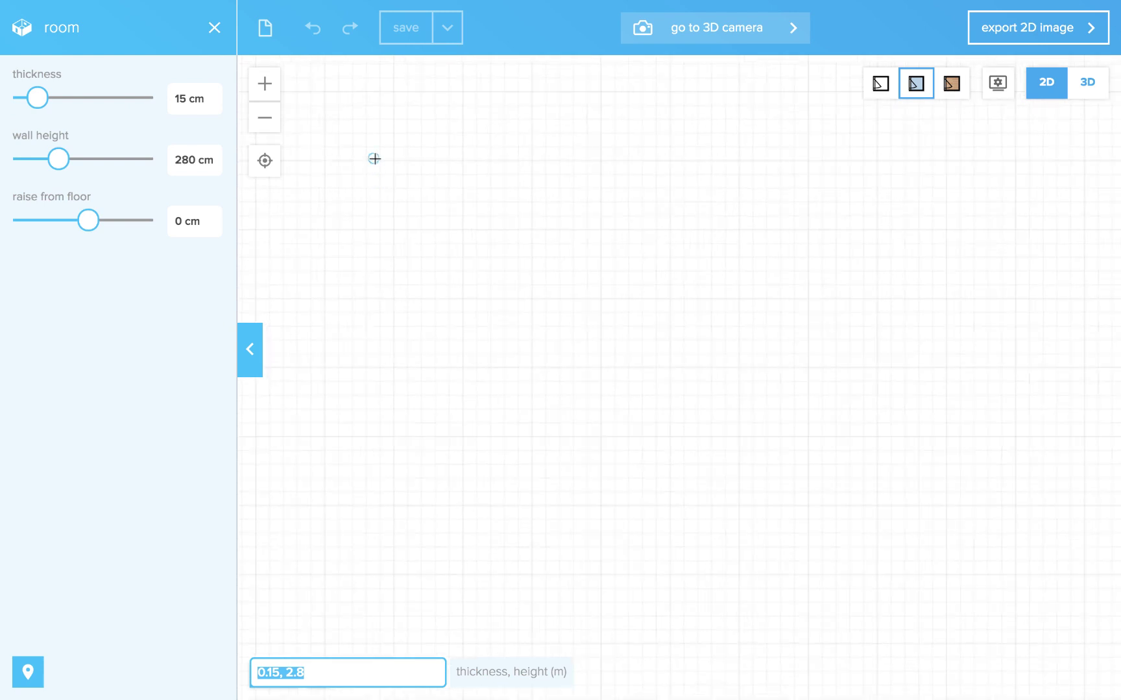
# - Draw a rectangular room, split its top wall and push the right half down
pyautogui.moveTo(370, 157); pyautogui.dragTo(786, 484)
pyautogui.click(583, 159)
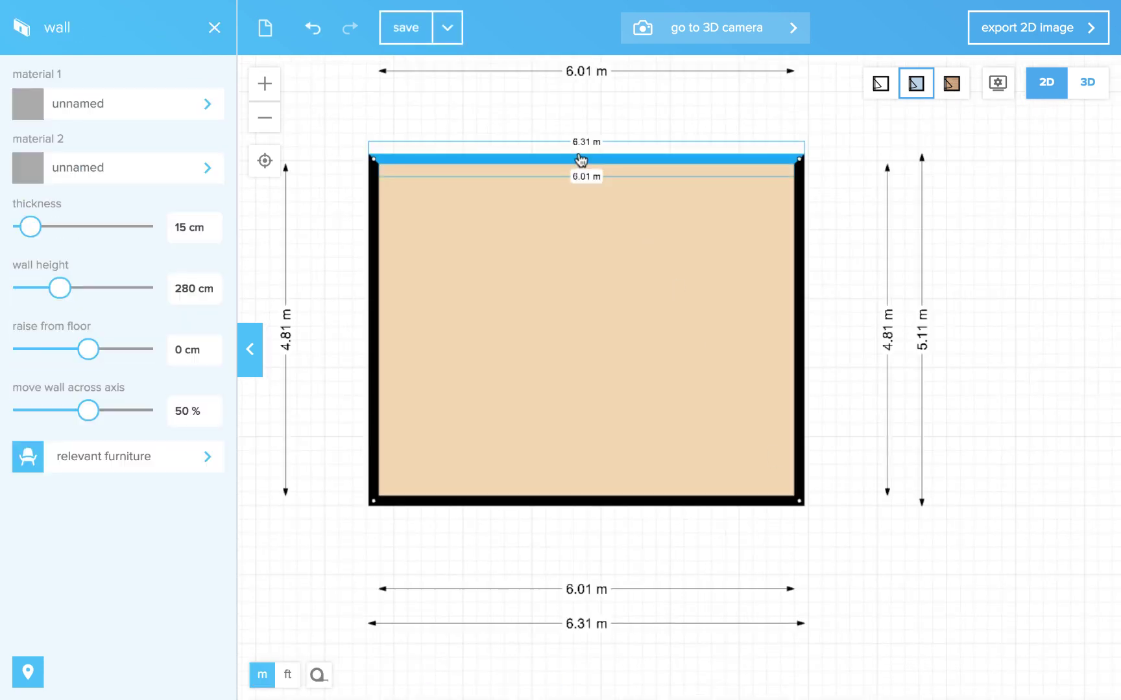
pyautogui.click(522, 135)
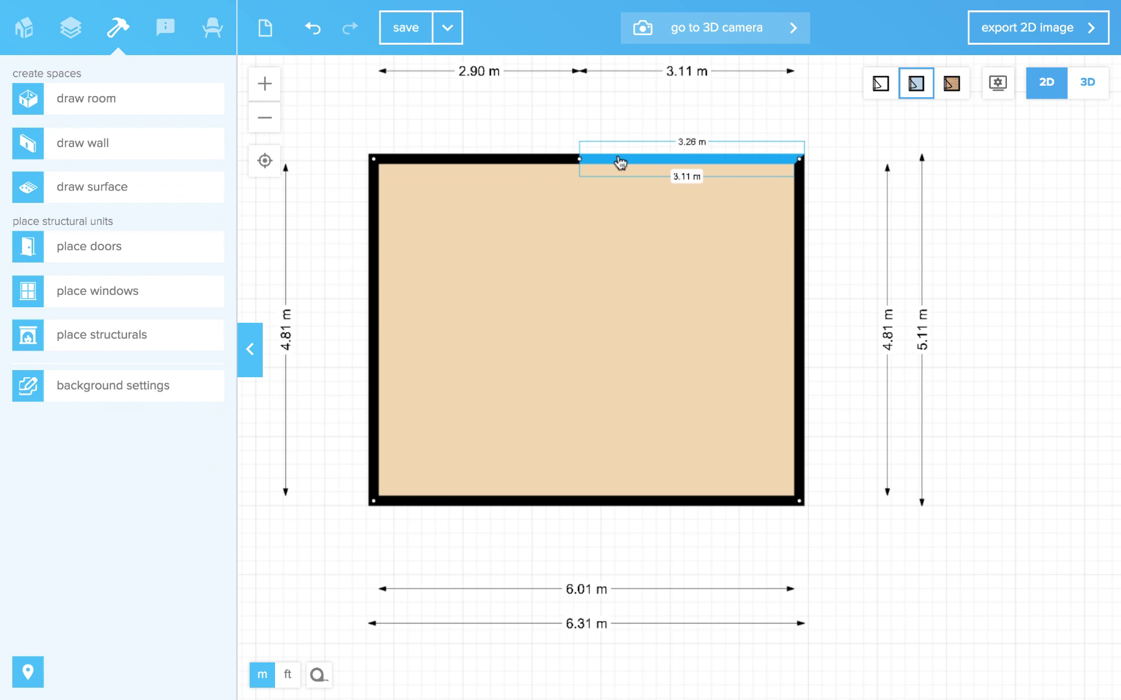
pyautogui.moveTo(618, 165); pyautogui.dragTo(646, 279)
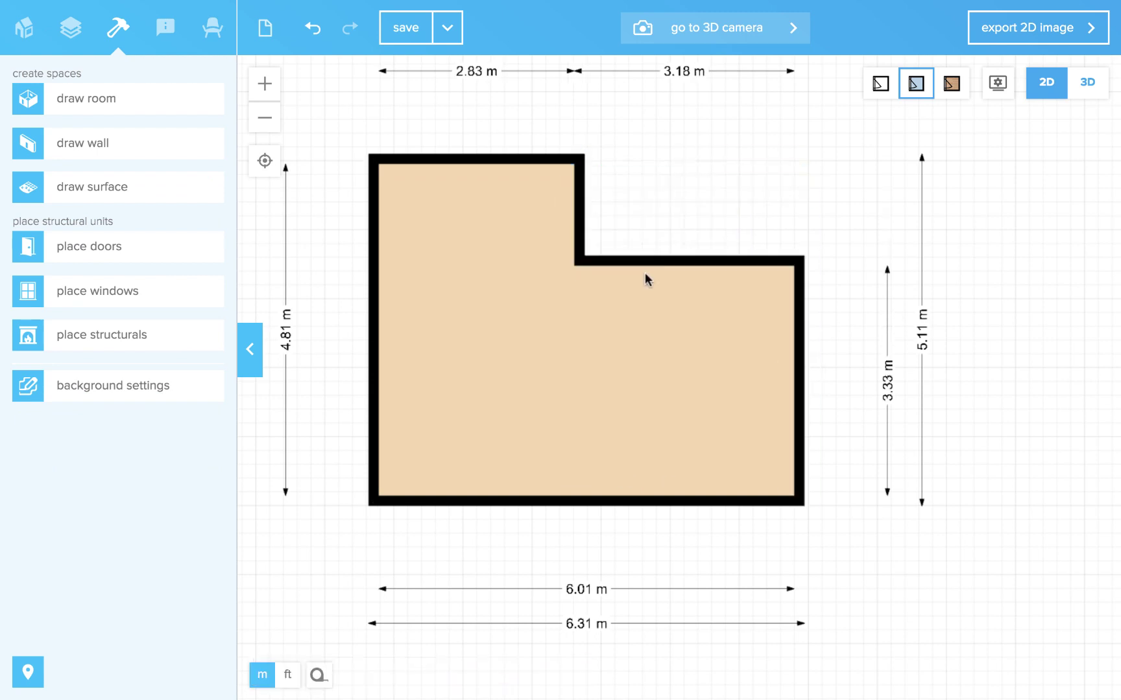
# - Widen the room by moving its right wall outward to 6.69 m inside
pyautogui.click(803, 362)
pyautogui.moveTo(803, 362); pyautogui.dragTo(847, 366)
pyautogui.press('Return')
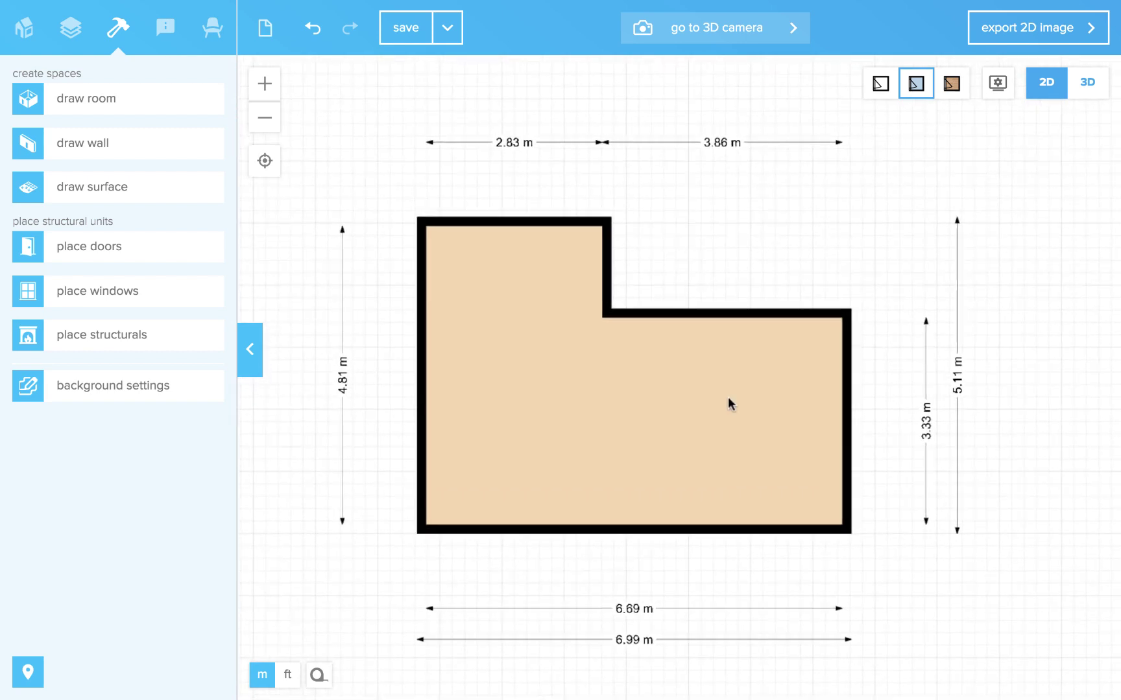
# - Set the top wall segments to 400 cm on the right and 300 cm on the left
pyautogui.click(725, 143)
pyautogui.click(726, 143)
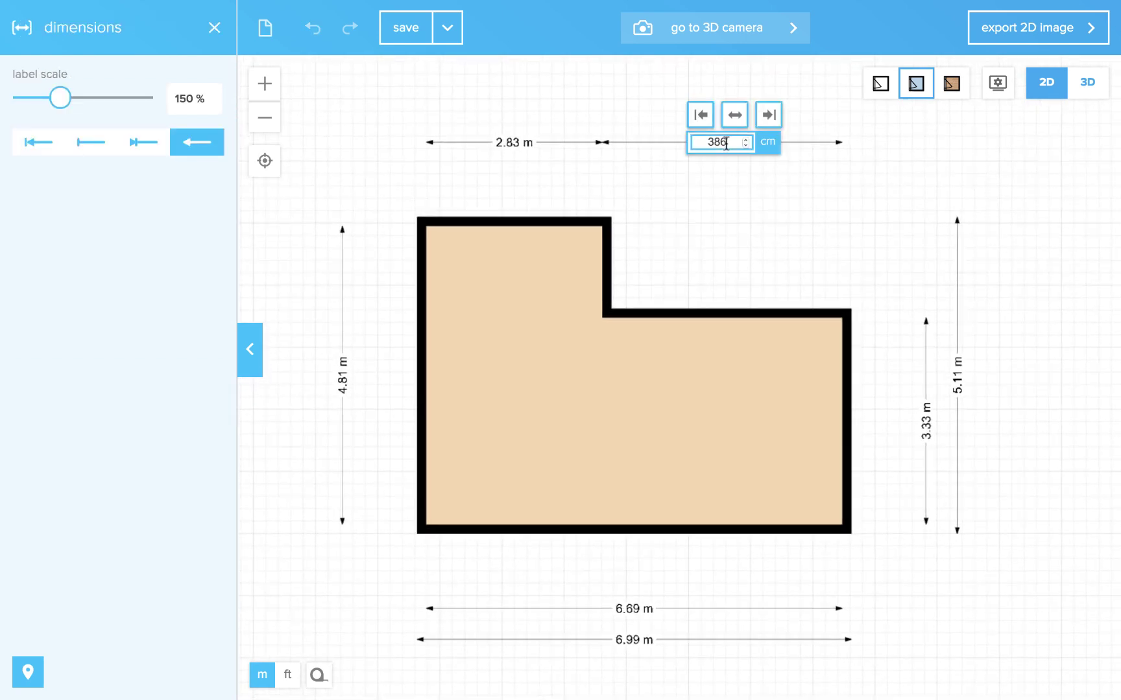
pyautogui.moveTo(703, 143); pyautogui.dragTo(744, 144)
pyautogui.write('400')
pyautogui.click(701, 115)
pyautogui.click(509, 144)
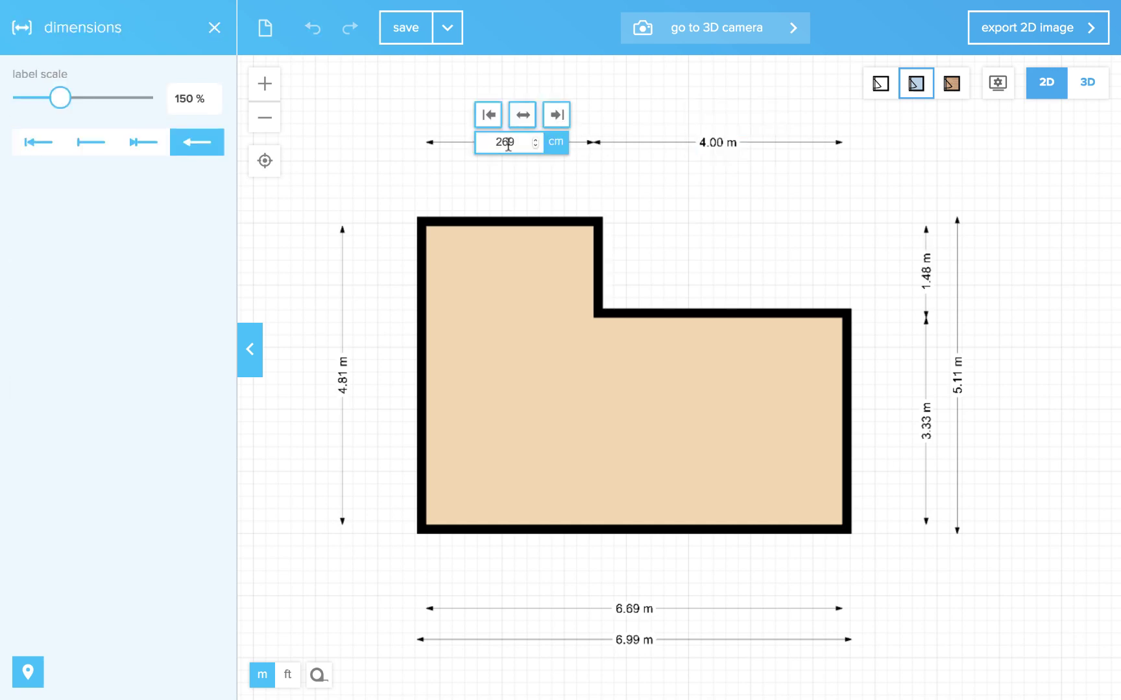
pyautogui.doubleClick(505, 142)
pyautogui.write('300')
pyautogui.click(487, 115)
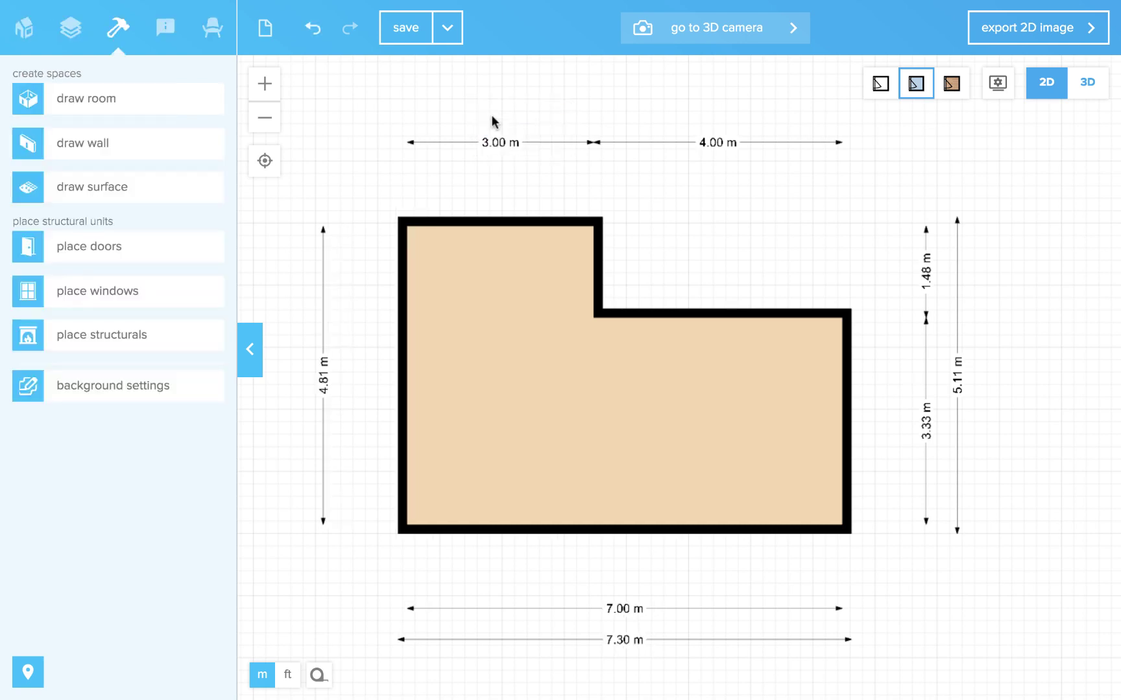
# - Set the left wall length to 500 cm
pyautogui.click(324, 376)
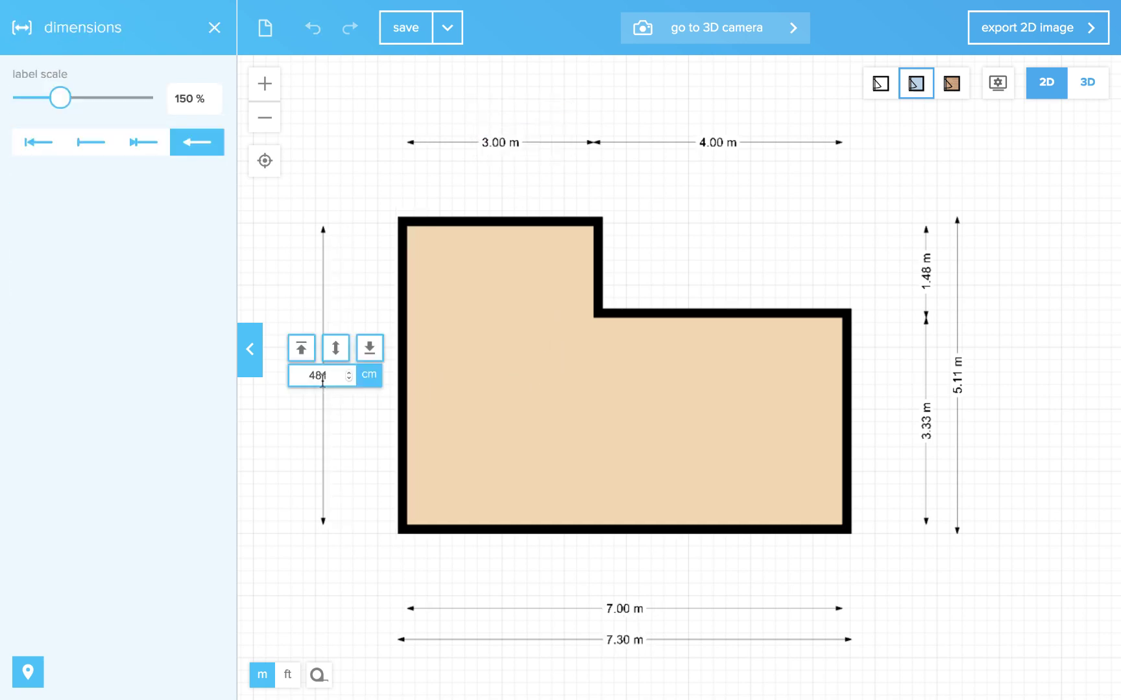
pyautogui.doubleClick(321, 376)
pyautogui.write('500')
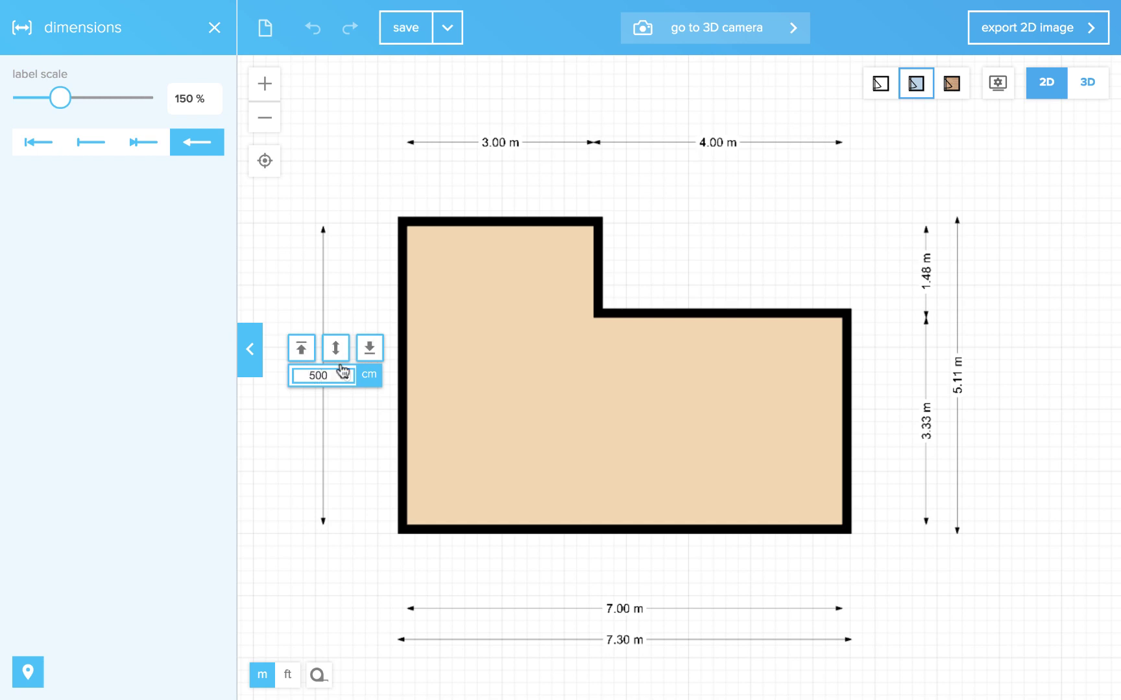
pyautogui.click(369, 350)
# - Pull the bottom-right corner down to slant the bottom wall and set the right wall to 450 cm
pyautogui.moveTo(845, 538); pyautogui.dragTo(847, 599)
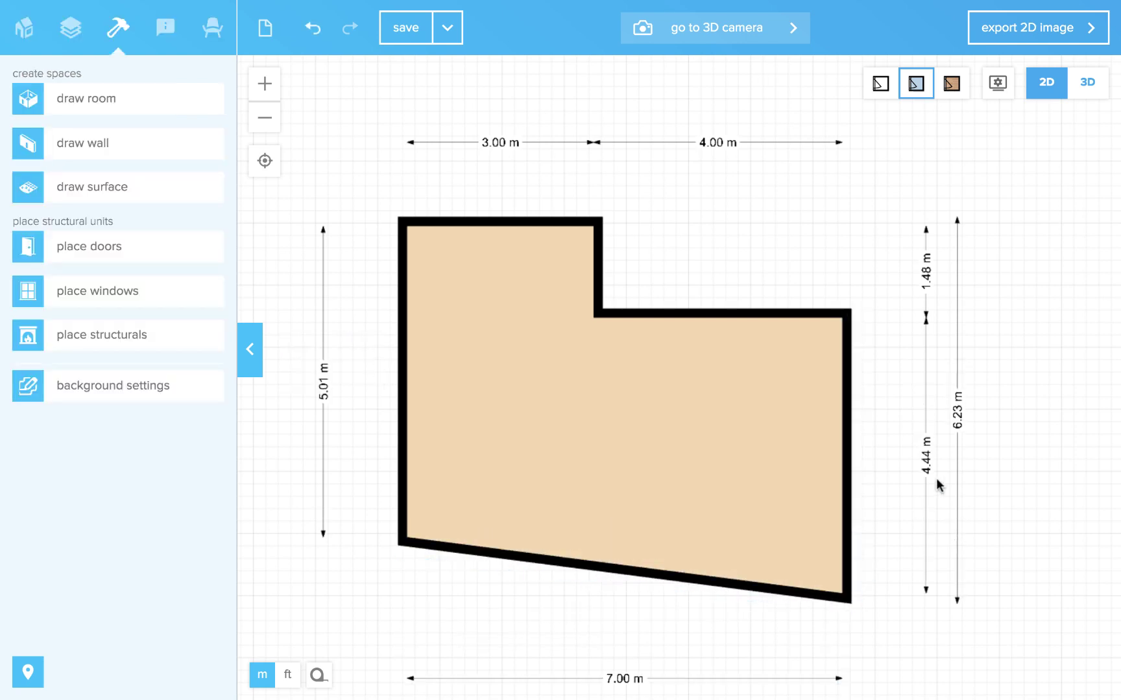
pyautogui.doubleClick(923, 457)
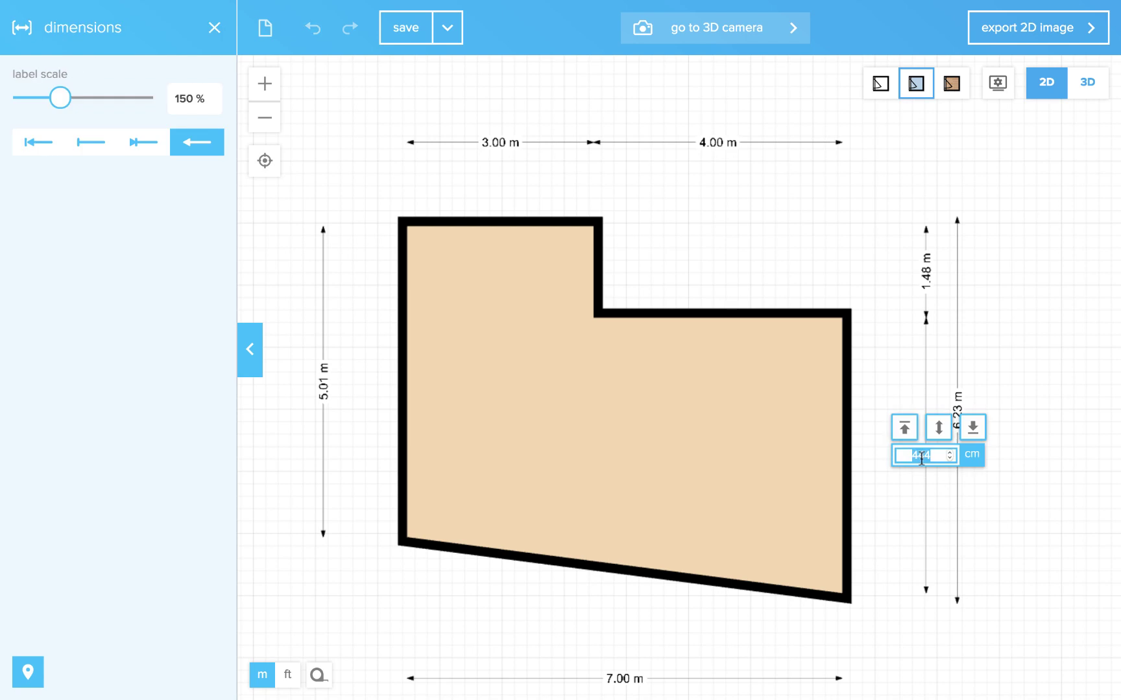
pyautogui.write('450')
pyautogui.click(972, 428)
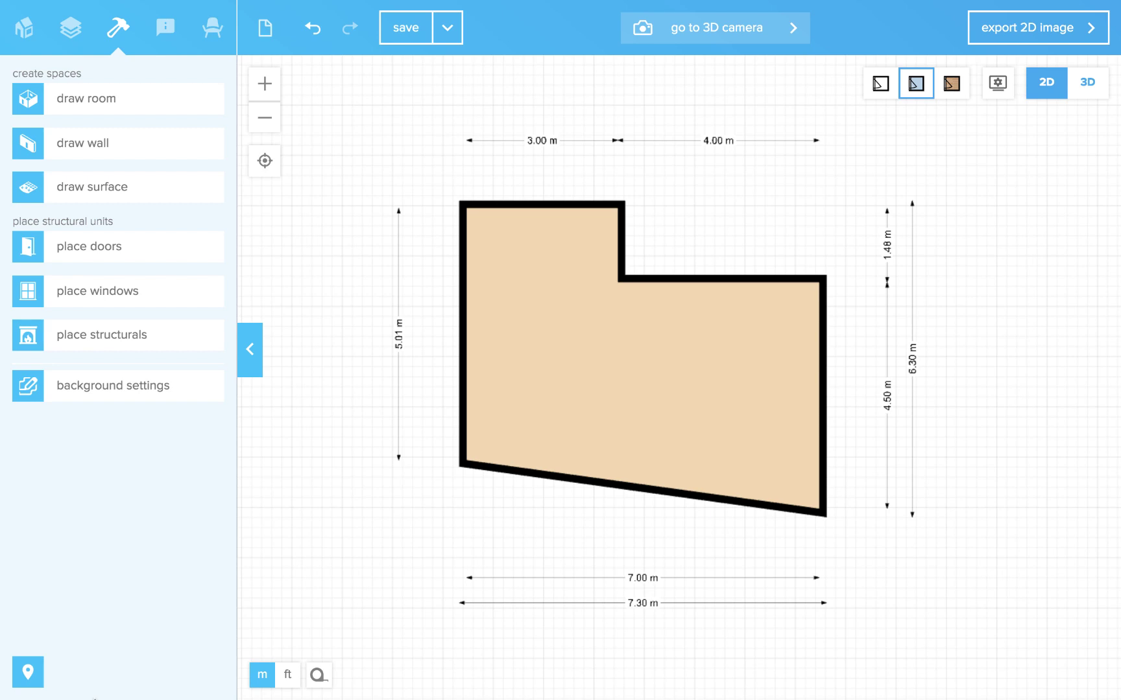
# - Load the 'First design start' floor plan from the designs list
pyautogui.click(61, 31)
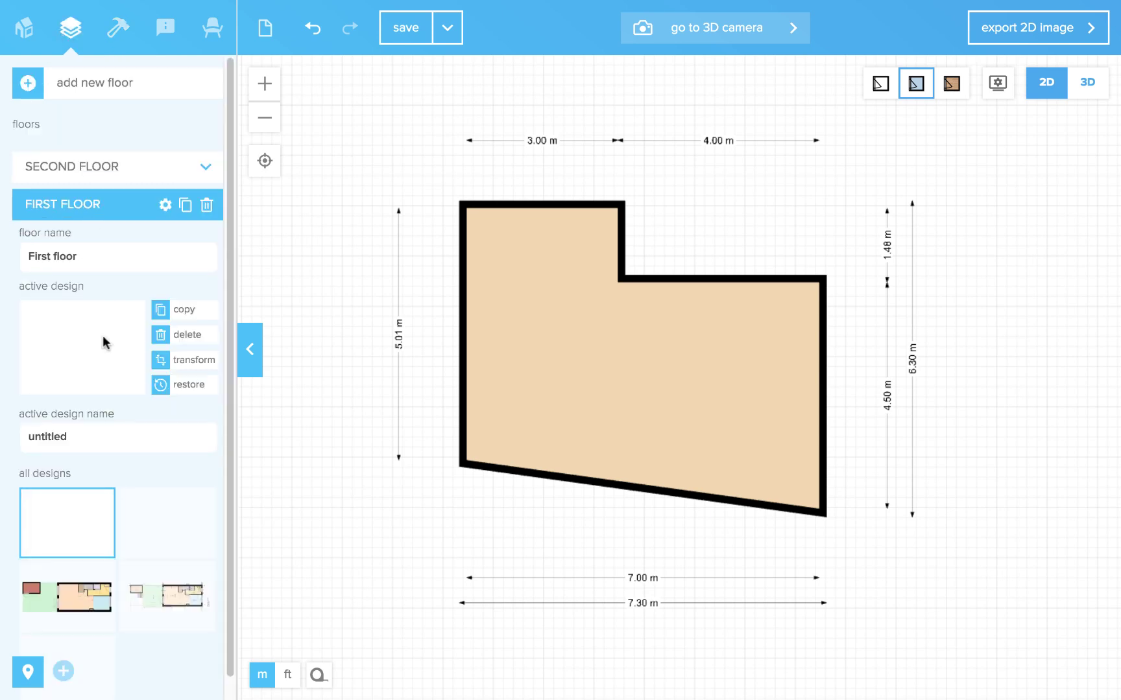
pyautogui.click(84, 600)
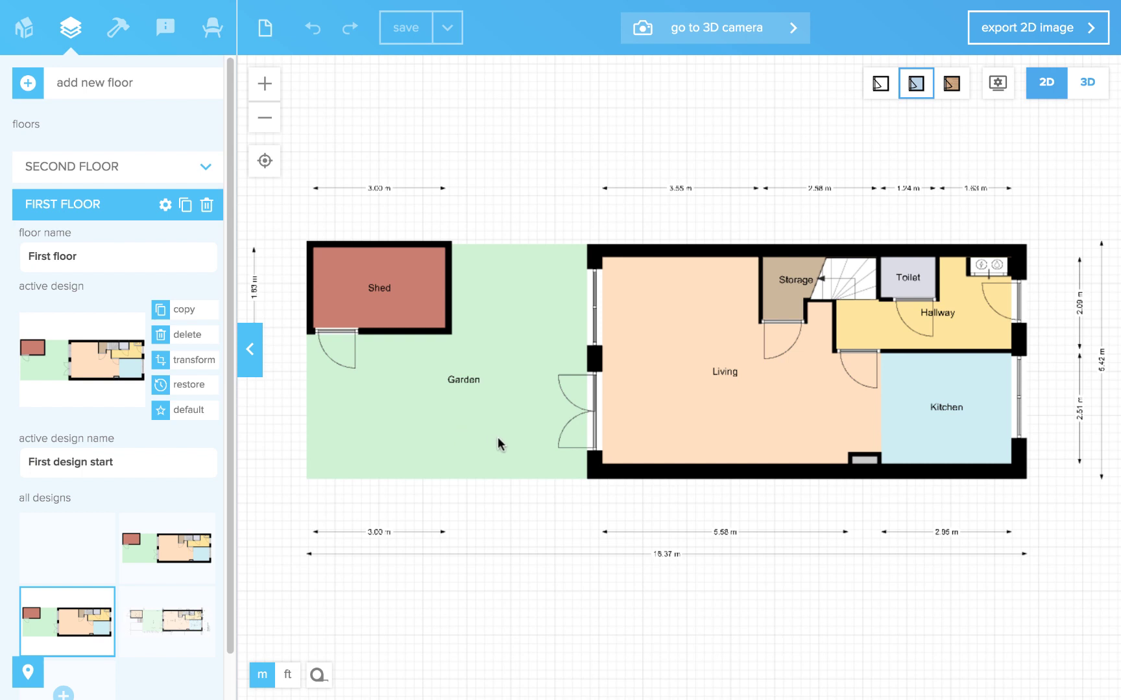
# - Draw a 3.07 m dimension from the living room's top-left corner to the shed
pyautogui.click(165, 27)
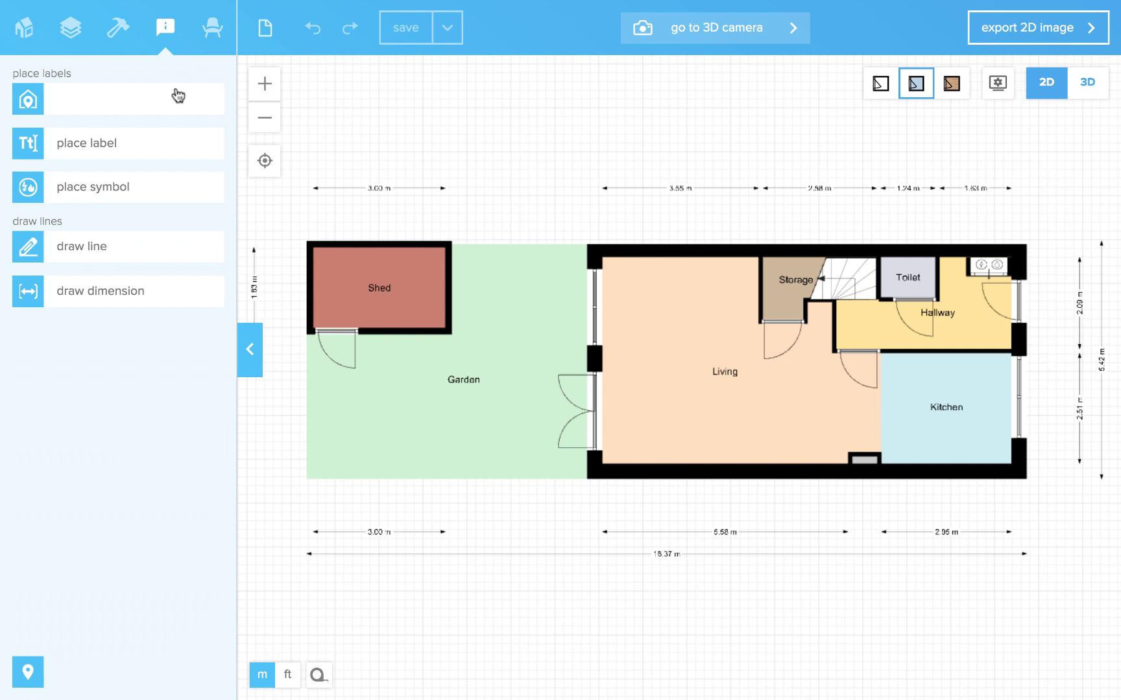
pyautogui.click(119, 304)
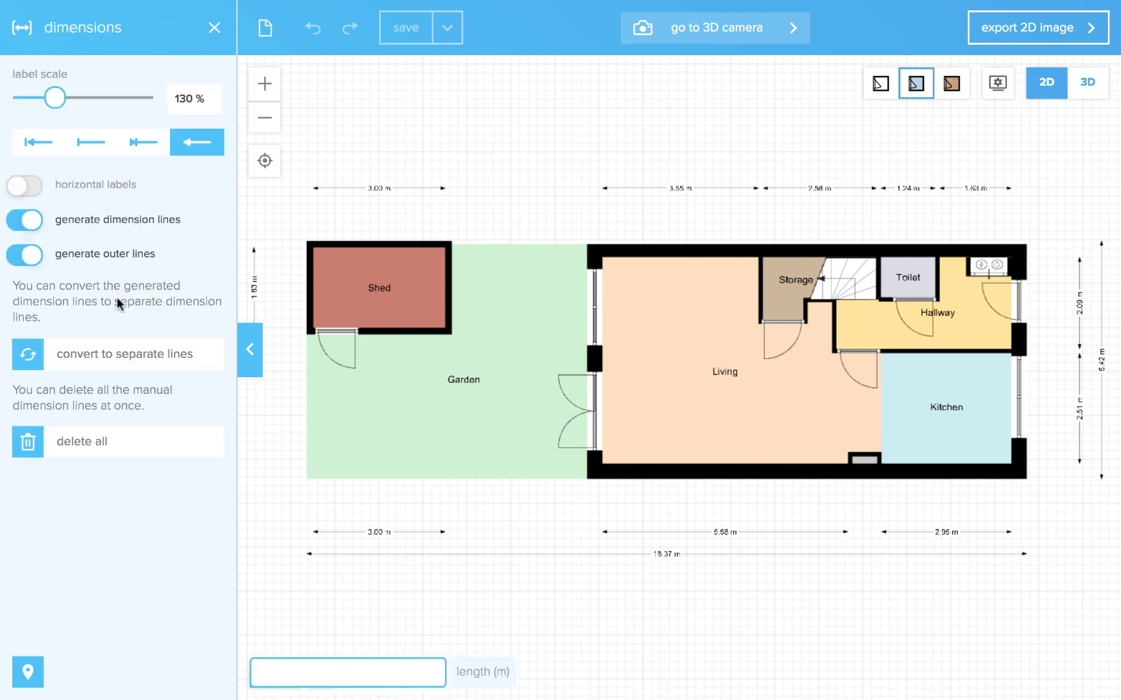
pyautogui.scroll(1, 454, 277)
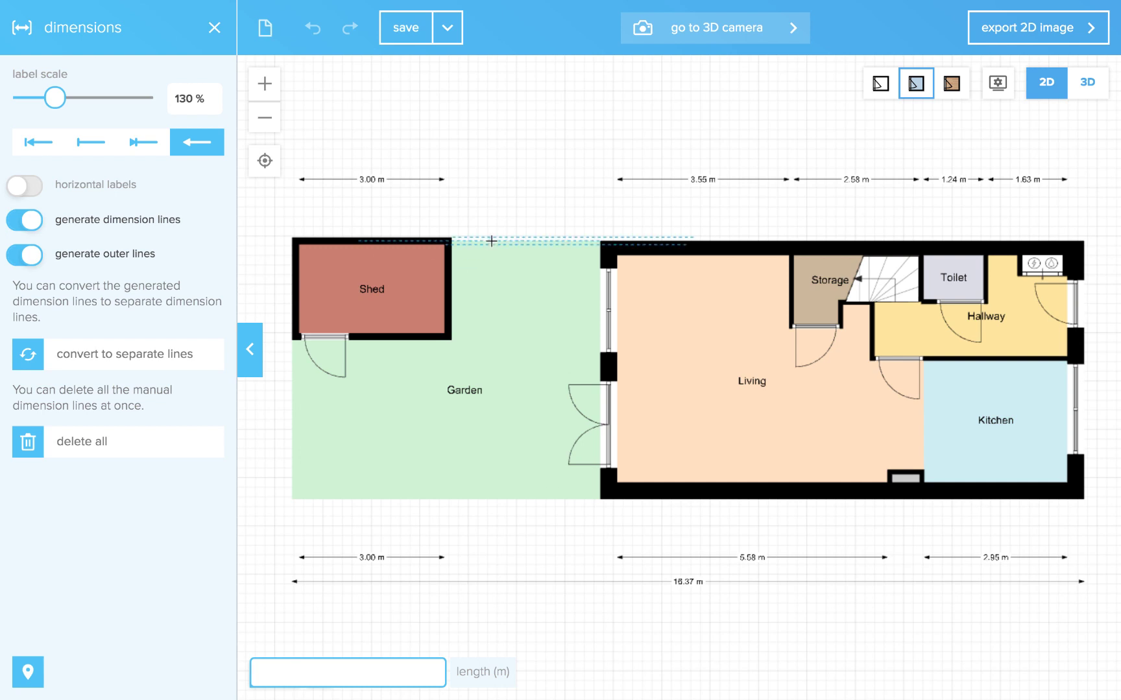
pyautogui.scroll(1, 490, 240)
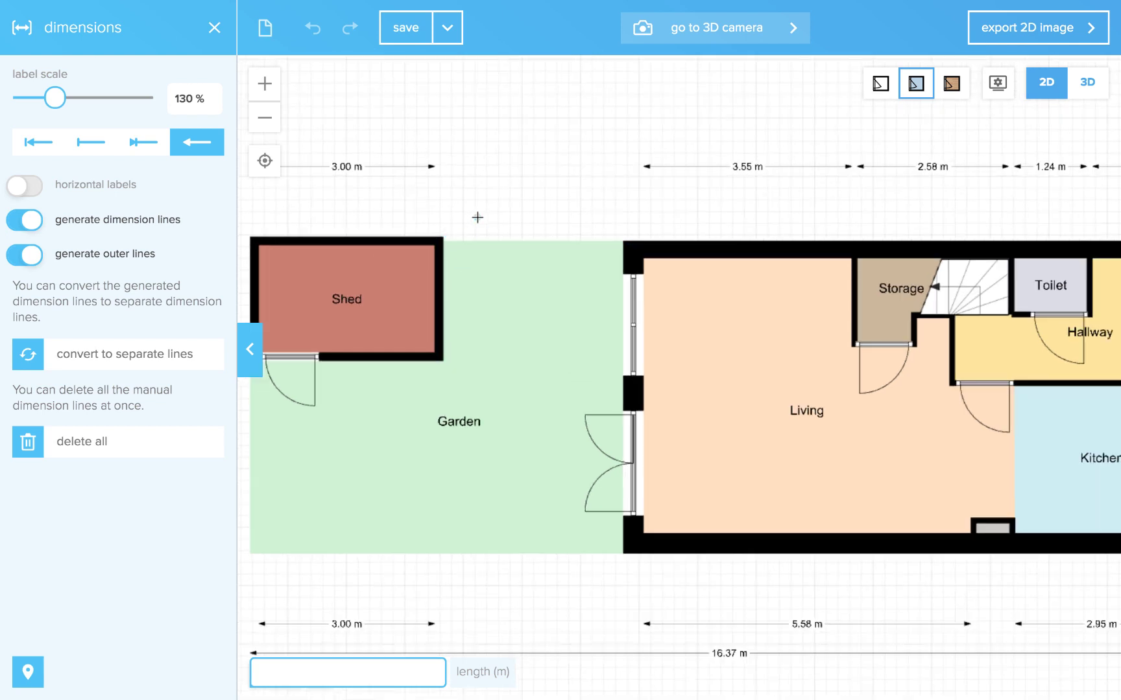
pyautogui.click(620, 241)
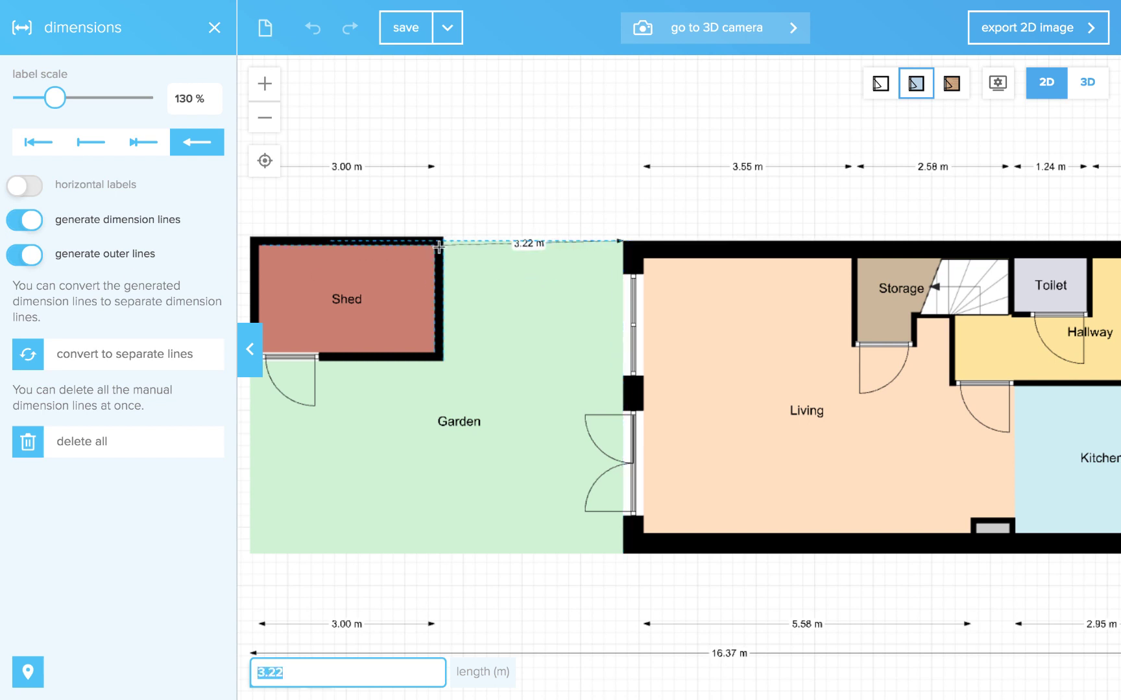
pyautogui.scroll(2, 439, 247)
pyautogui.scroll(1, 439, 247)
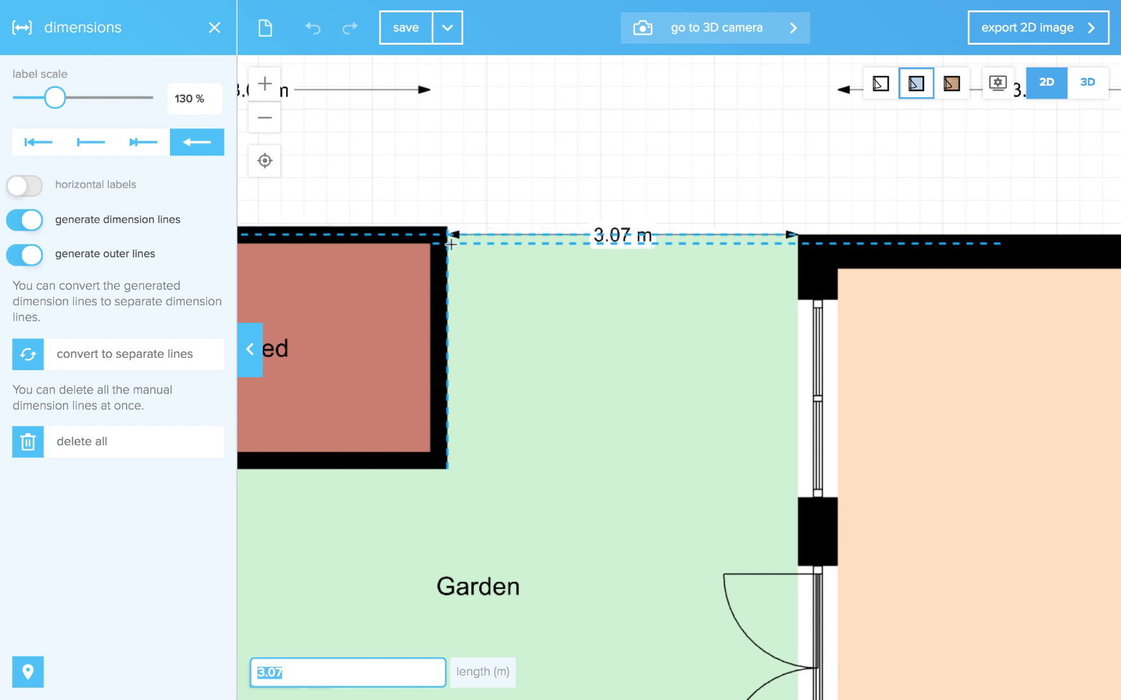
pyautogui.click(449, 243)
# - Add a 3.29 m dimension down the garden's left edge
pyautogui.scroll(-2, 595, 186)
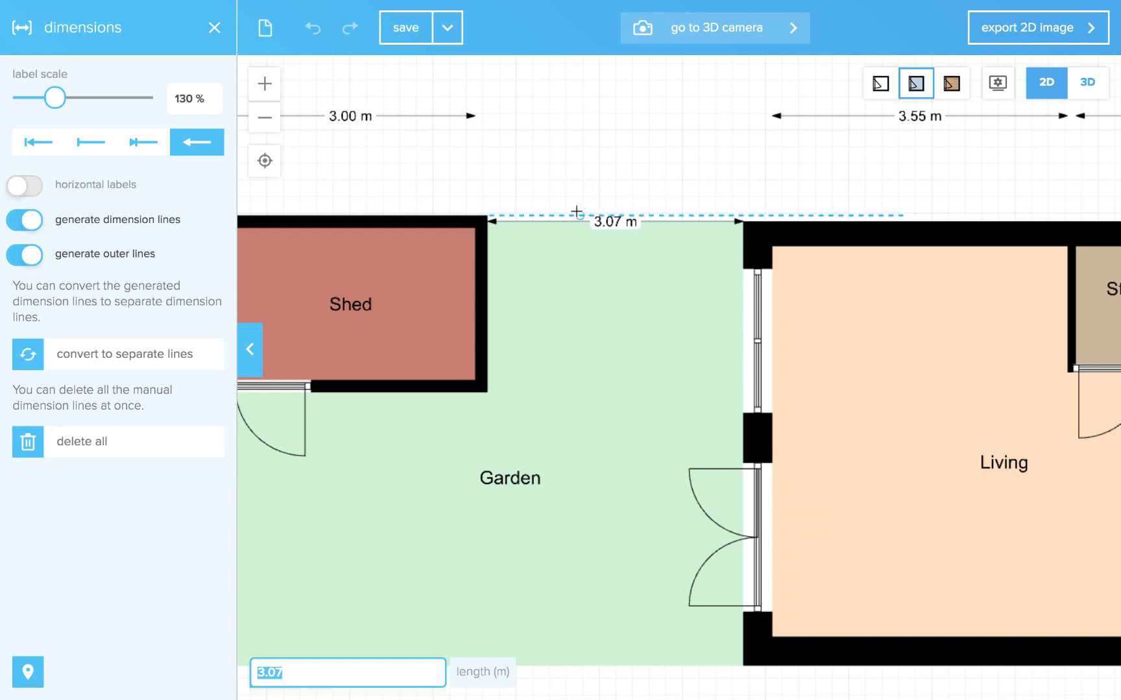
pyautogui.scroll(-2, 576, 213)
pyautogui.scroll(1, 330, 395)
pyautogui.scroll(1, 330, 395)
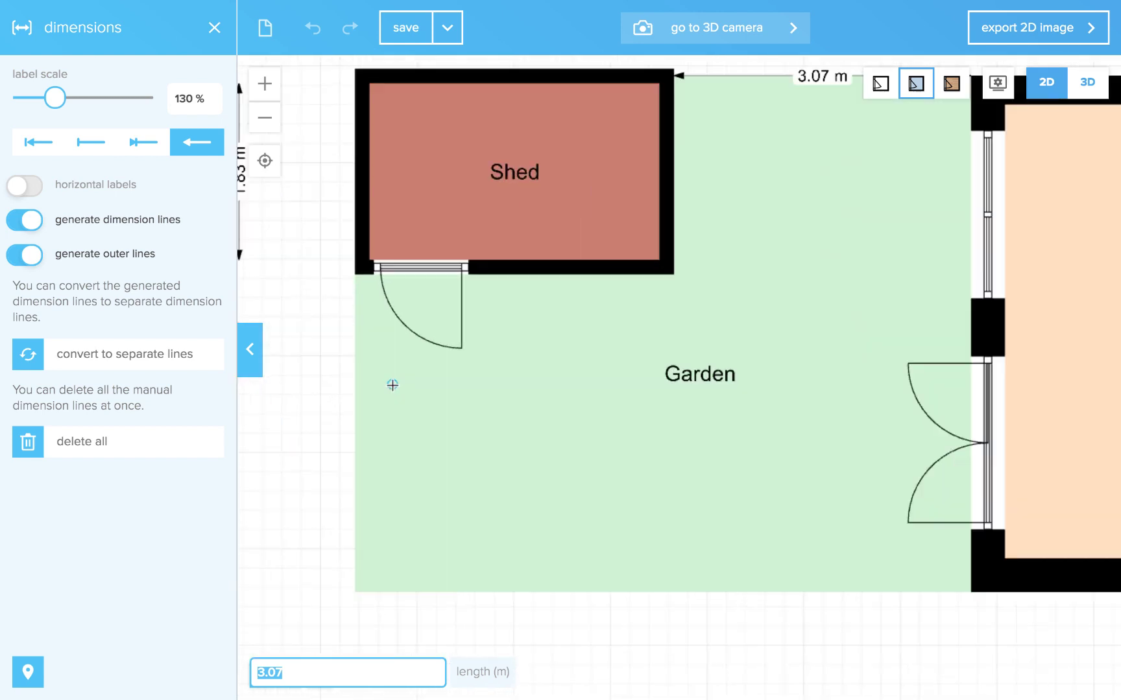
pyautogui.scroll(1, 376, 324)
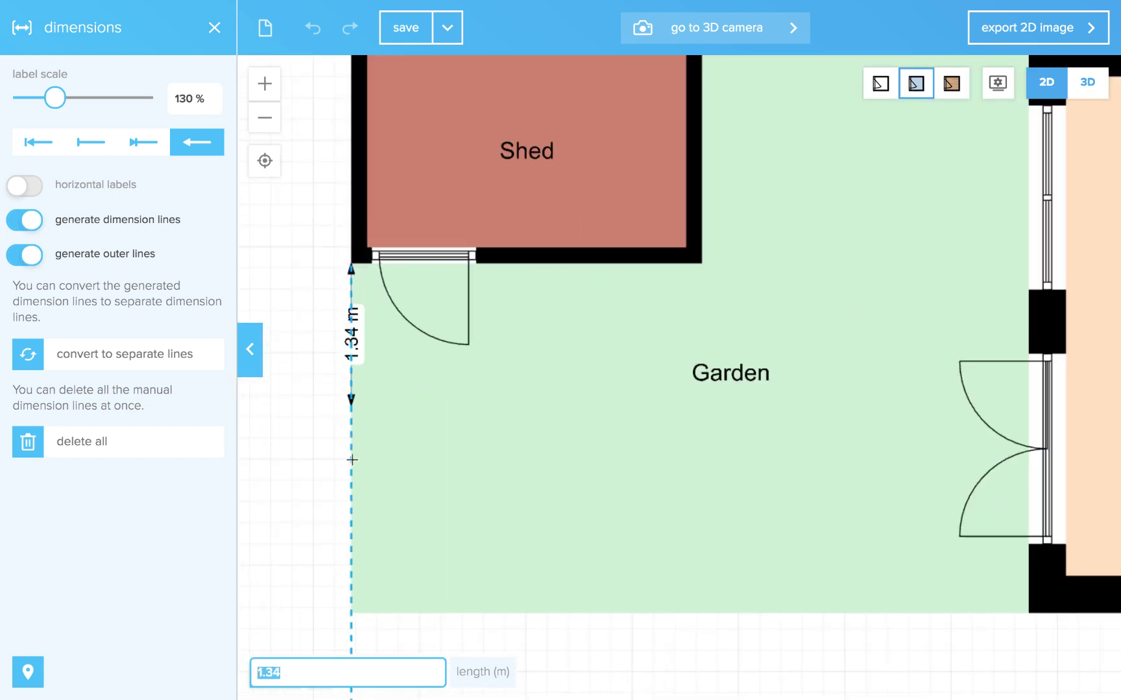
pyautogui.click(355, 614)
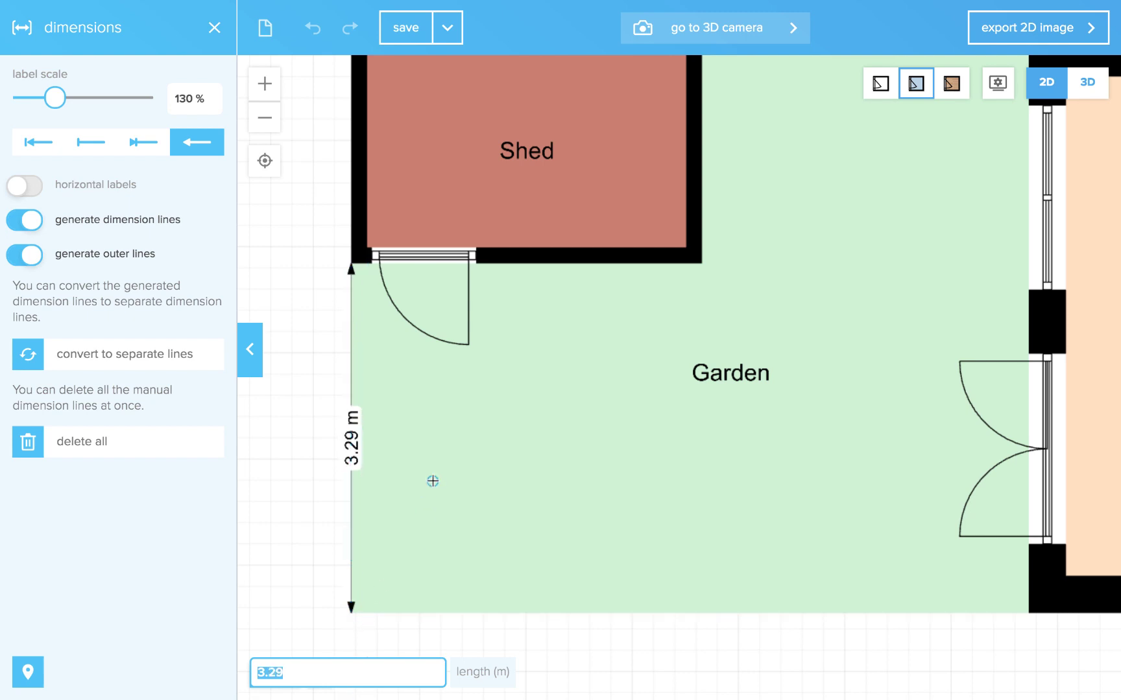
# - Move the 3.29 m garden dimension left, beside the 1.83 m line
pyautogui.scroll(-2, 433, 480)
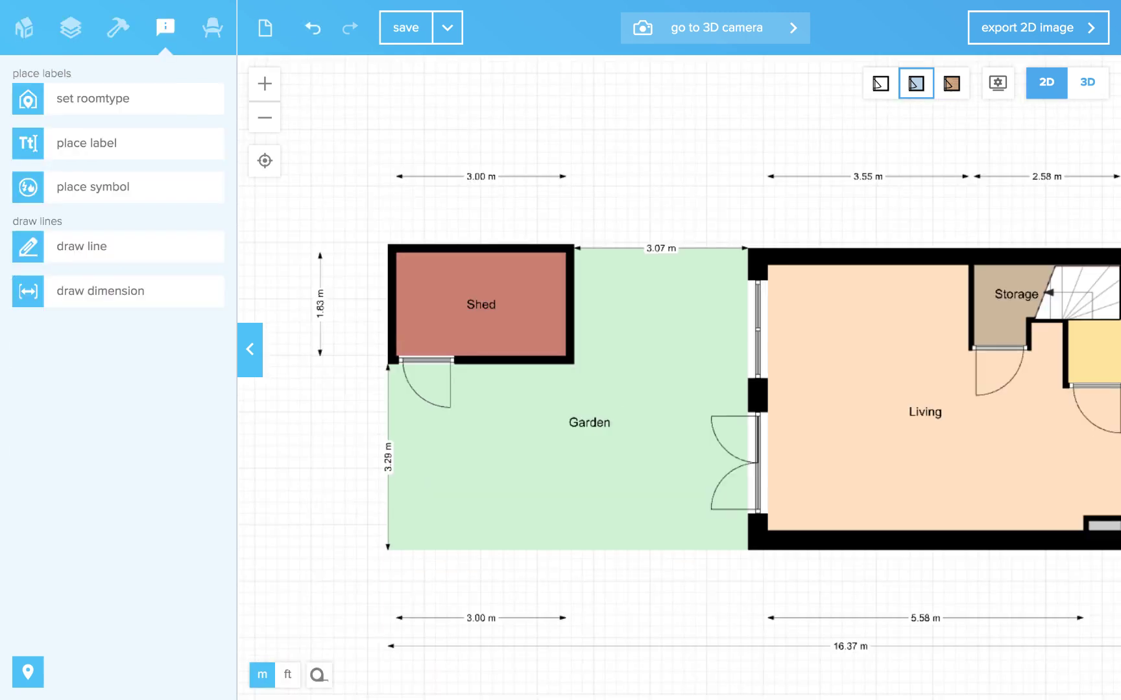
pyautogui.scroll(1, 397, 426)
pyautogui.click(385, 422)
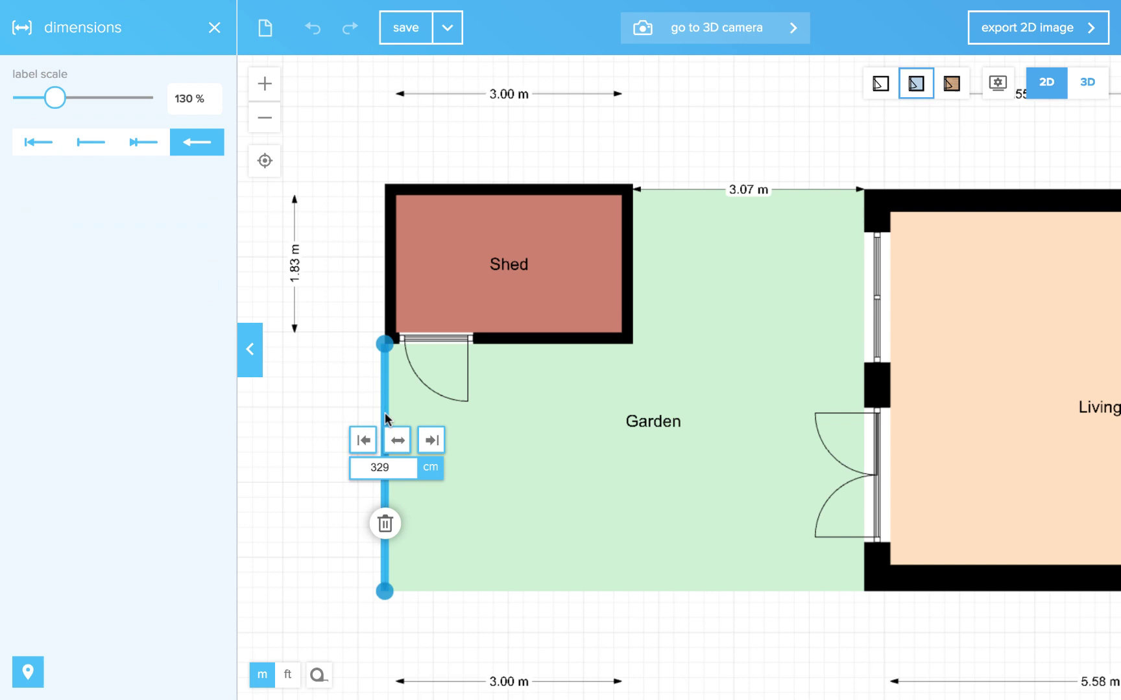
pyautogui.scroll(-1, 383, 365)
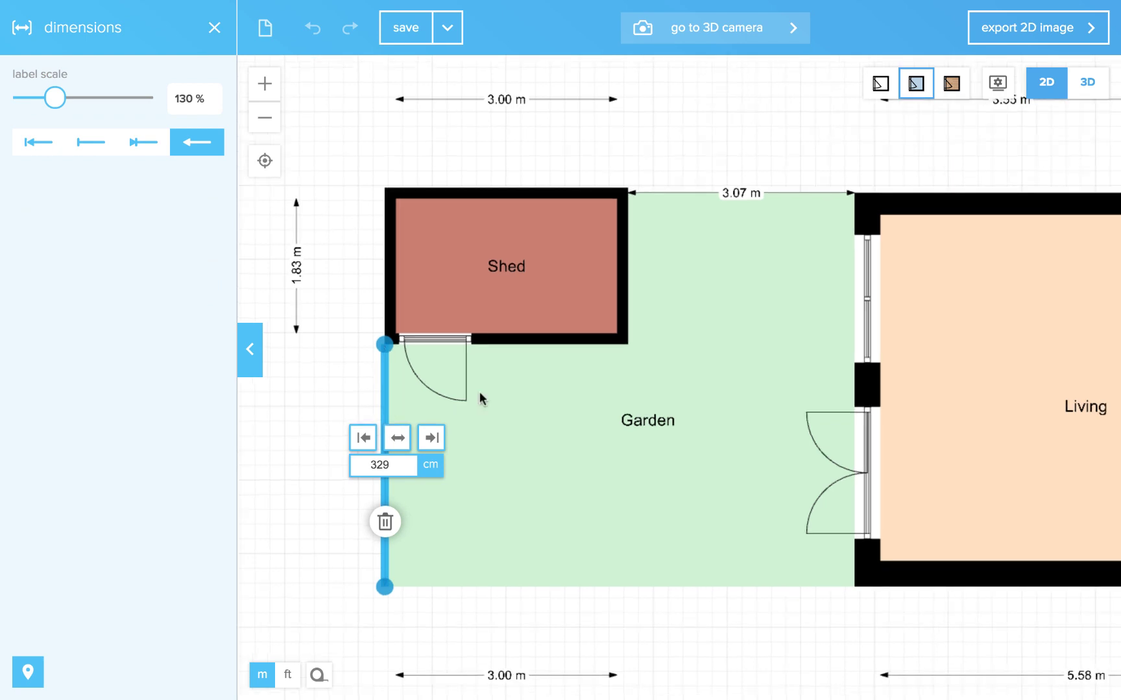
pyautogui.moveTo(388, 391); pyautogui.dragTo(287, 388)
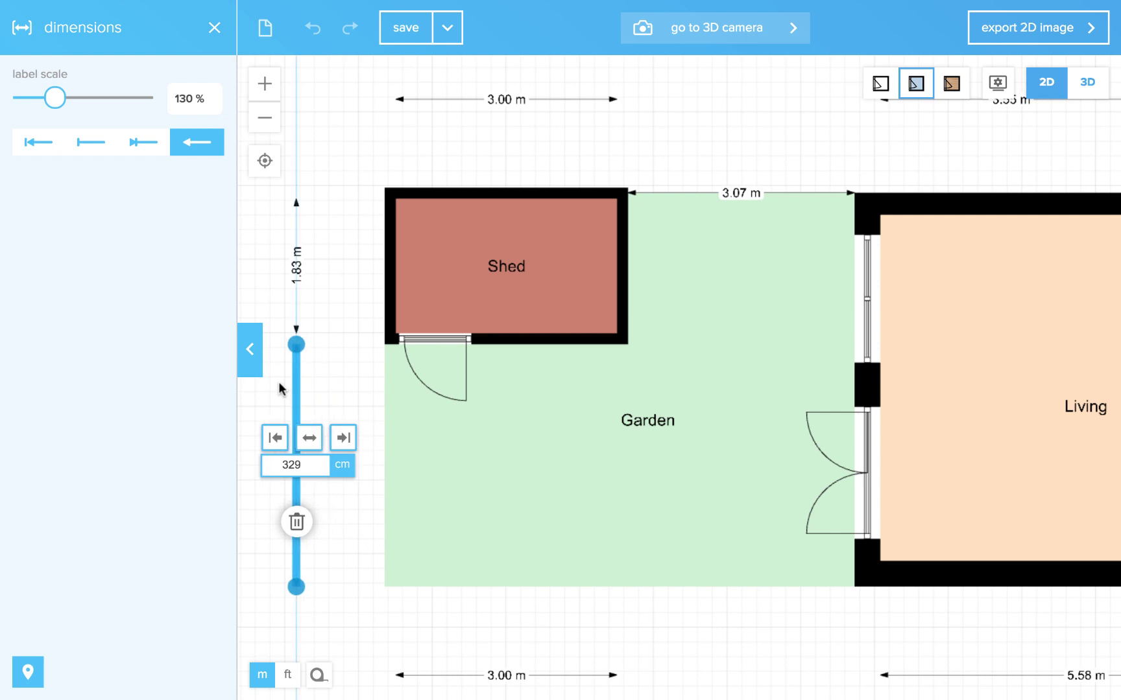
pyautogui.click(360, 371)
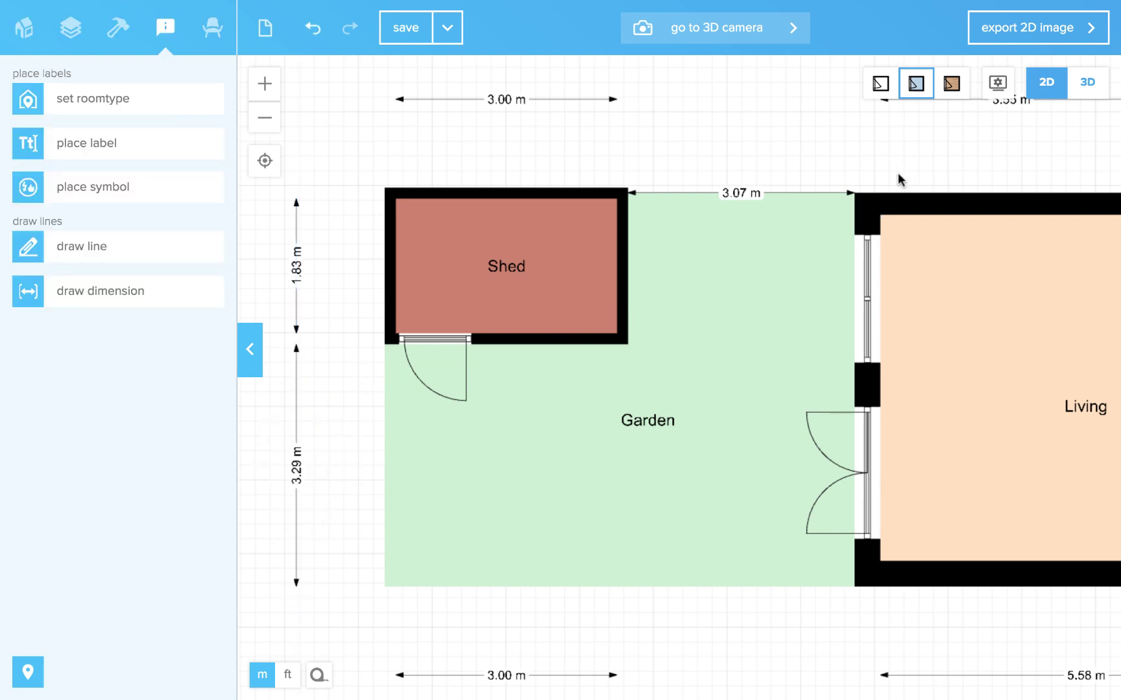
# - Move the 3.07 m garden dimension up into the top dimension row
pyautogui.scroll(-2, 812, 193)
pyautogui.click(808, 193)
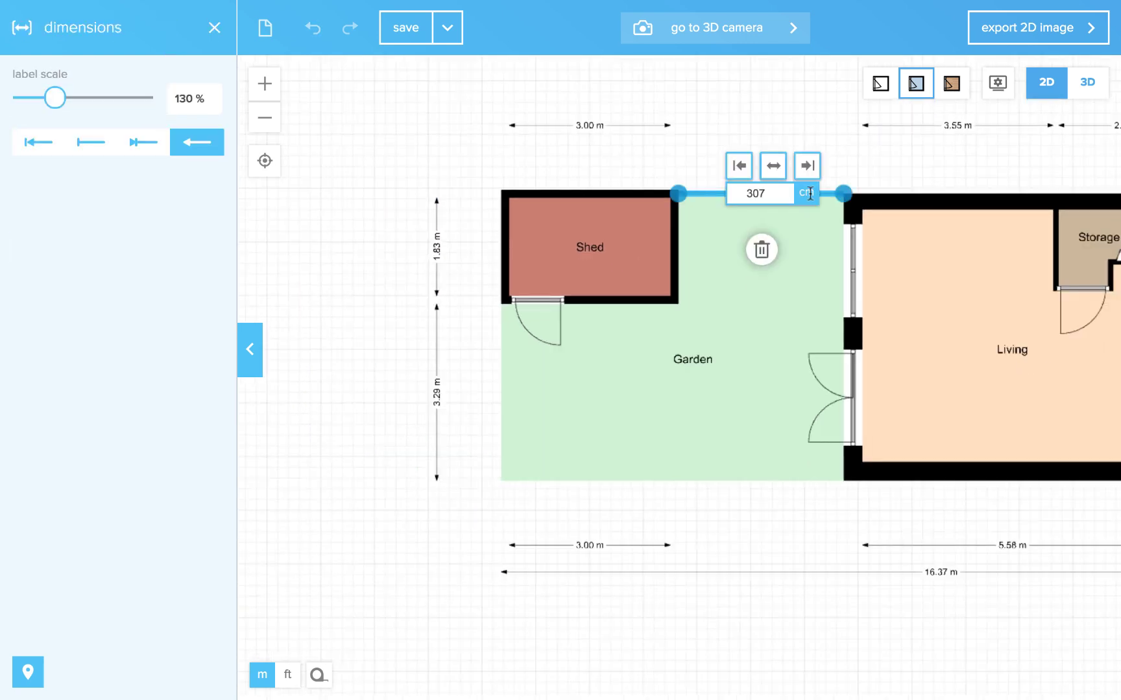
pyautogui.moveTo(712, 212); pyautogui.dragTo(713, 131)
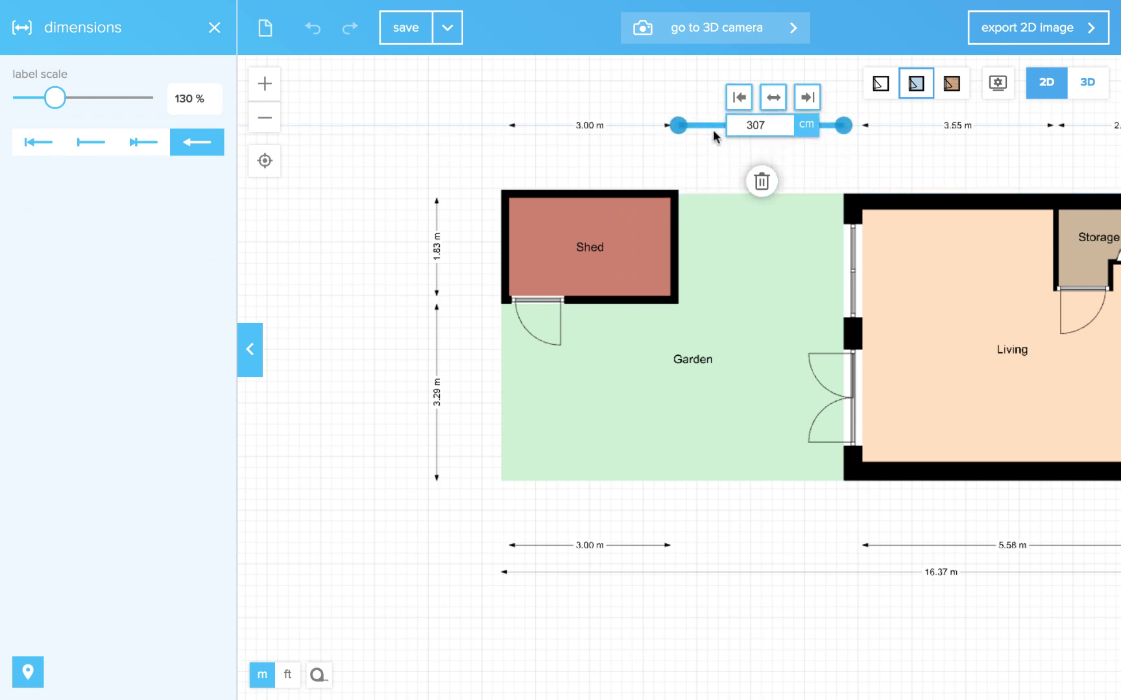
pyautogui.click(700, 162)
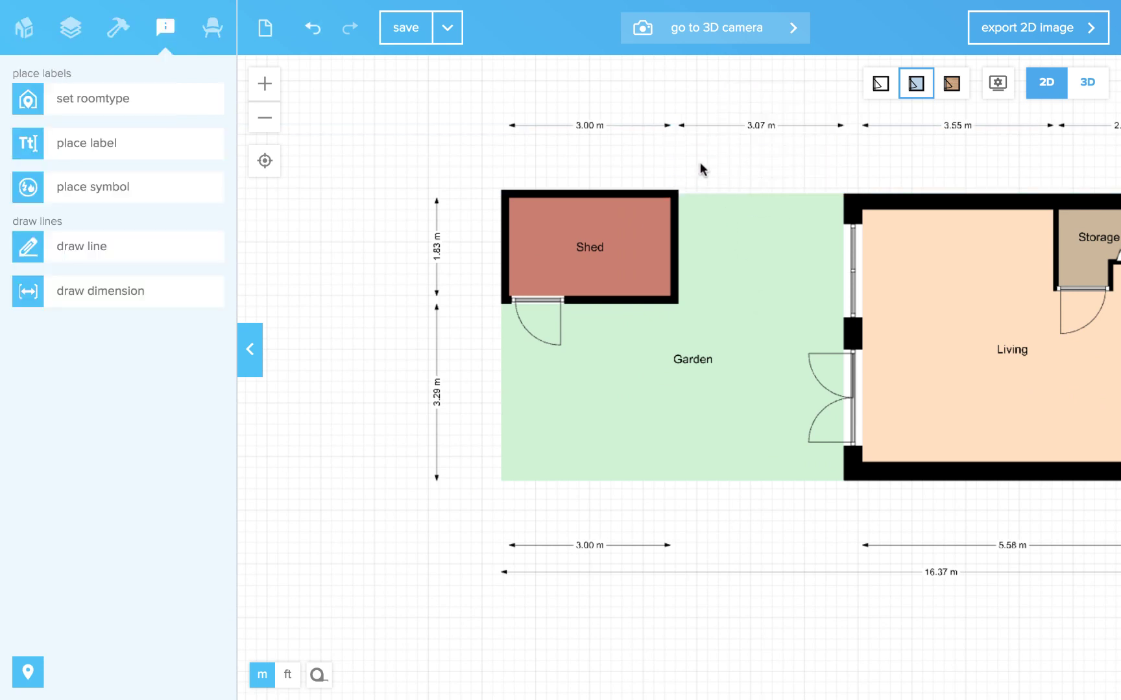
pyautogui.scroll(1, 655, 348)
pyautogui.scroll(2, 663, 343)
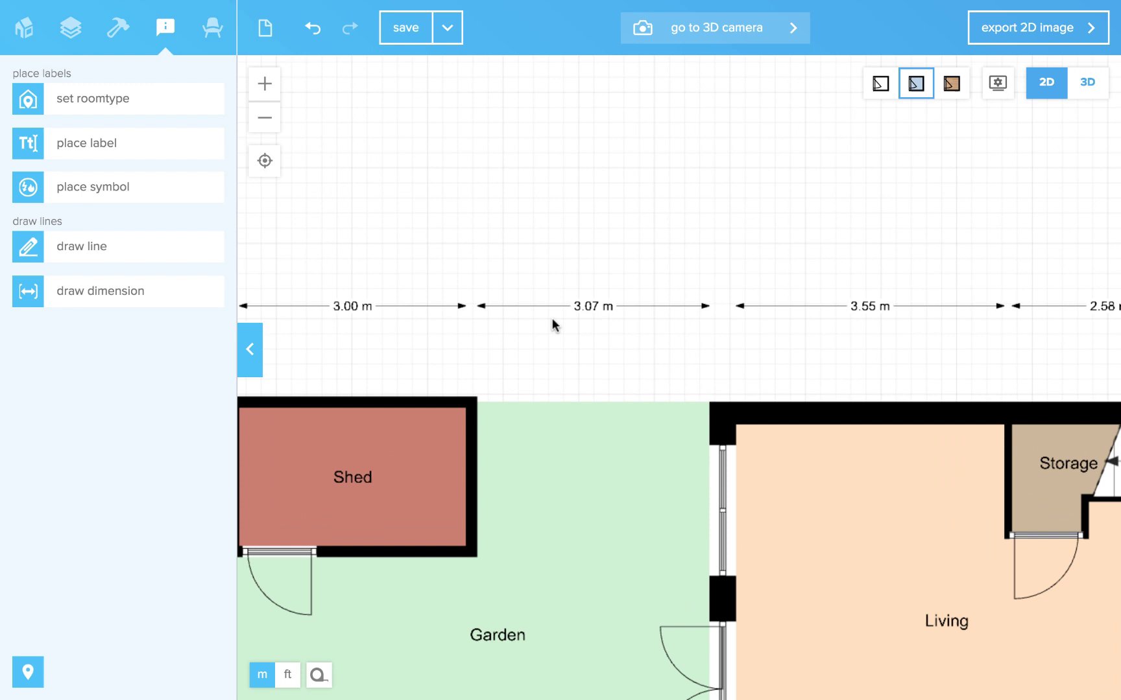
pyautogui.scroll(-1, 596, 343)
pyautogui.moveTo(598, 343); pyautogui.dragTo(570, 187)
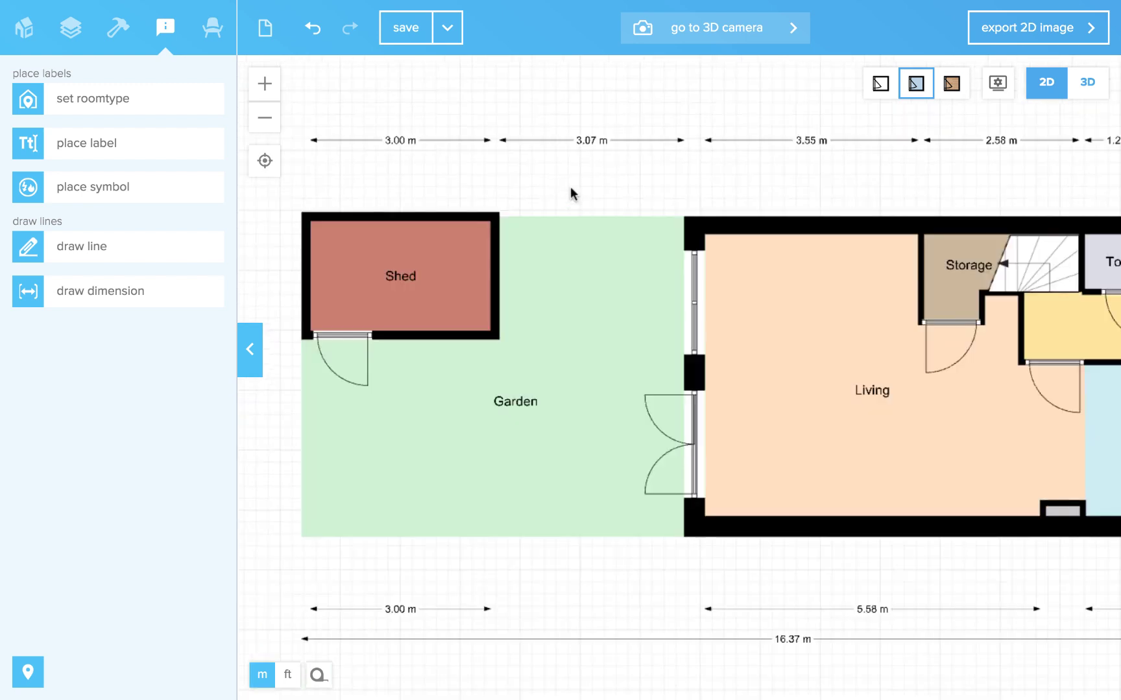
pyautogui.click(583, 142)
pyautogui.doubleClick(587, 140)
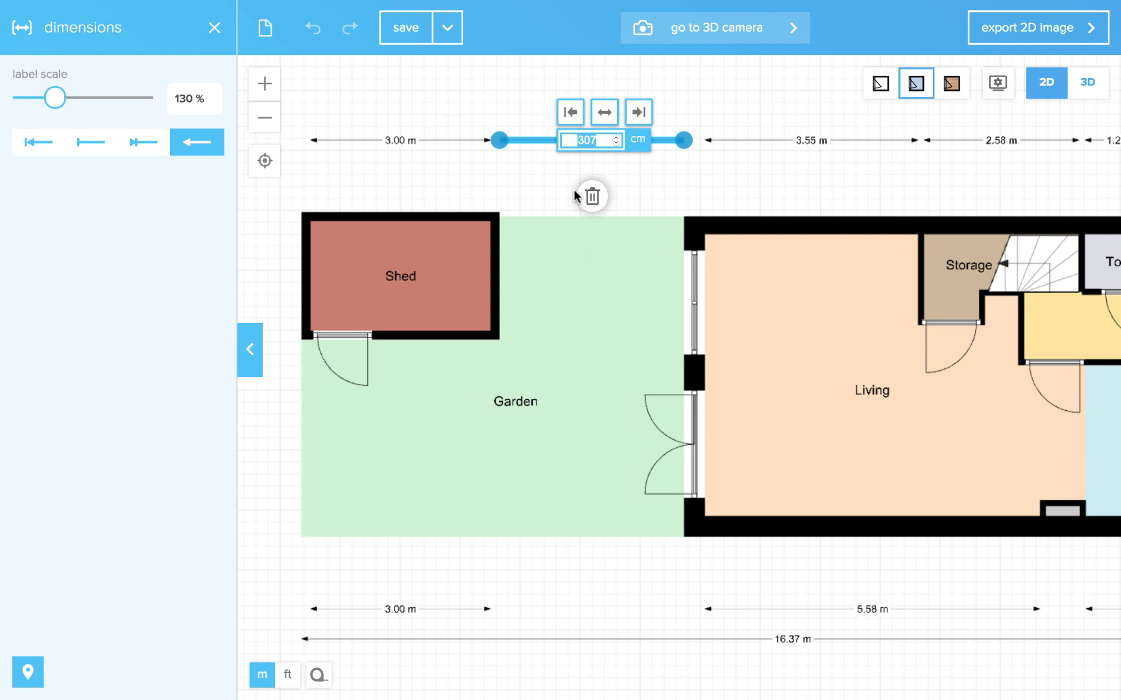
pyautogui.write('300')
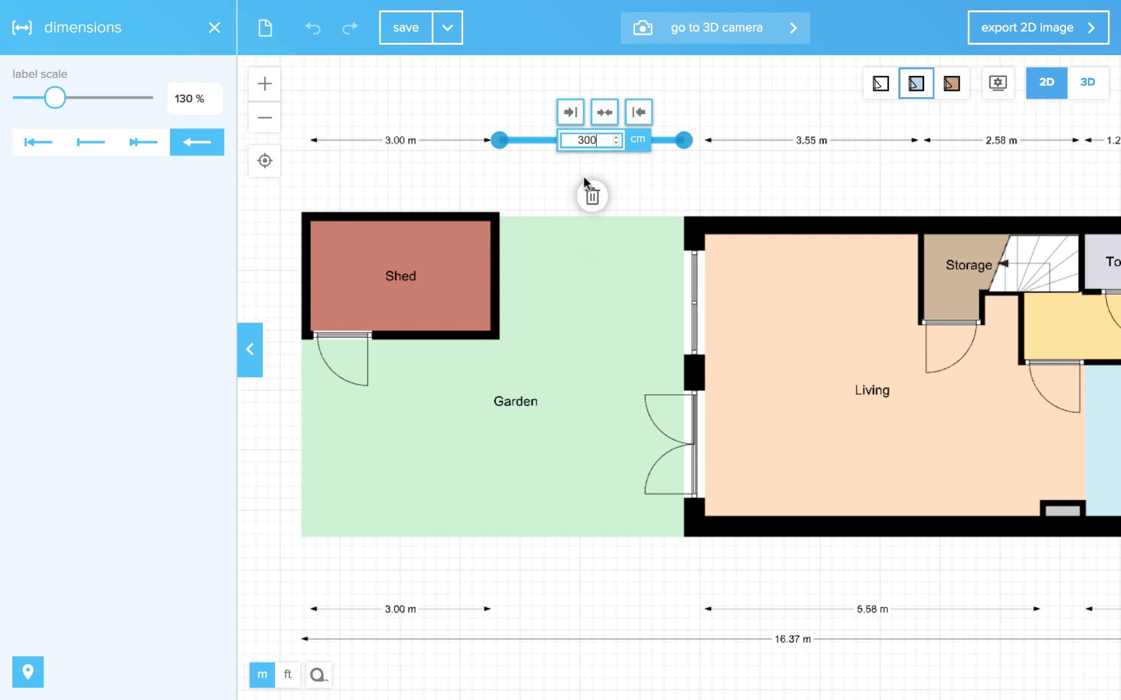
pyautogui.click(648, 110)
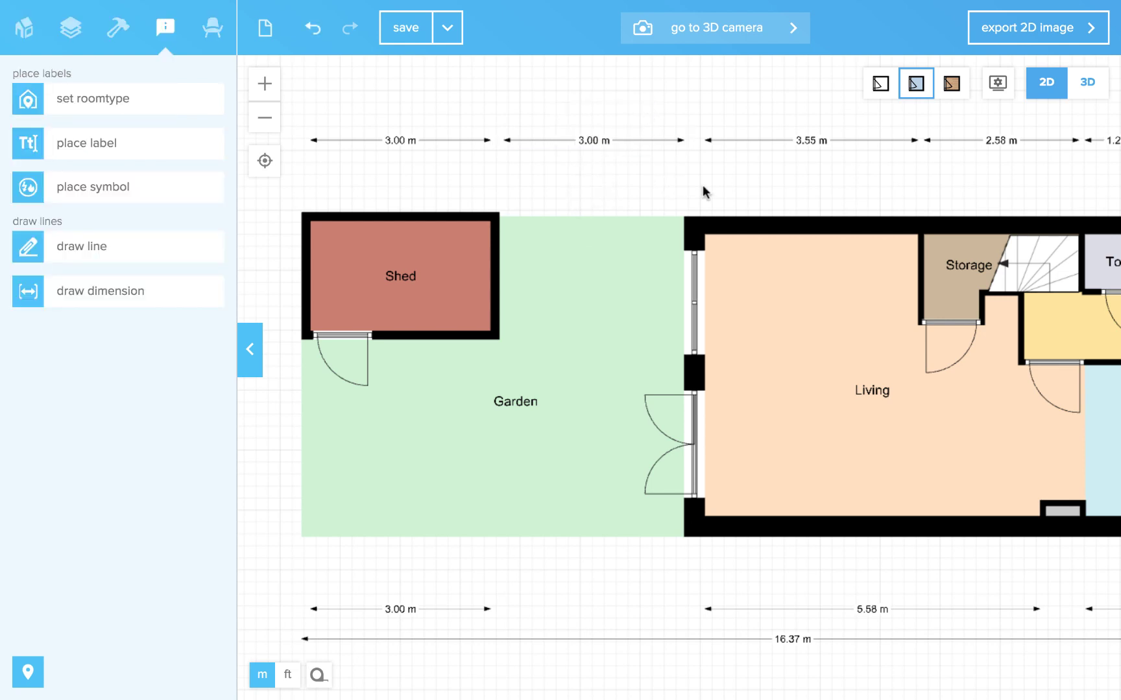
pyautogui.click(614, 142)
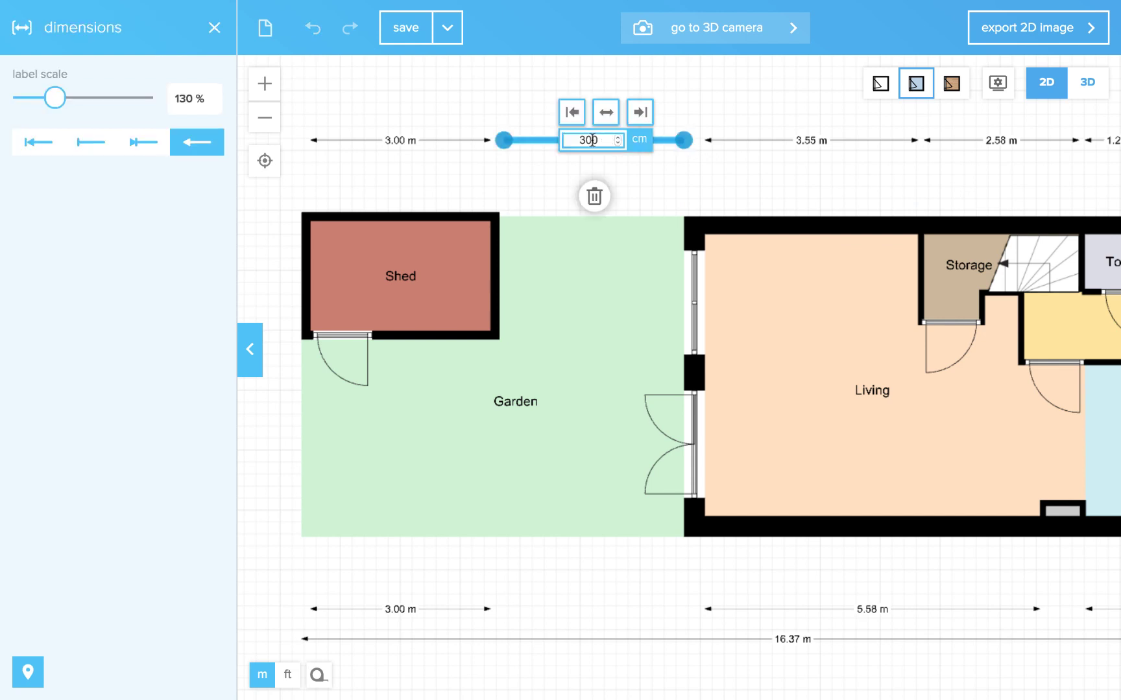
pyautogui.press('BackSpace')
pyautogui.write('7')
# - Convert all generated dimension lines into separate lines, switching off automatic dimensions
pyautogui.click(640, 112)
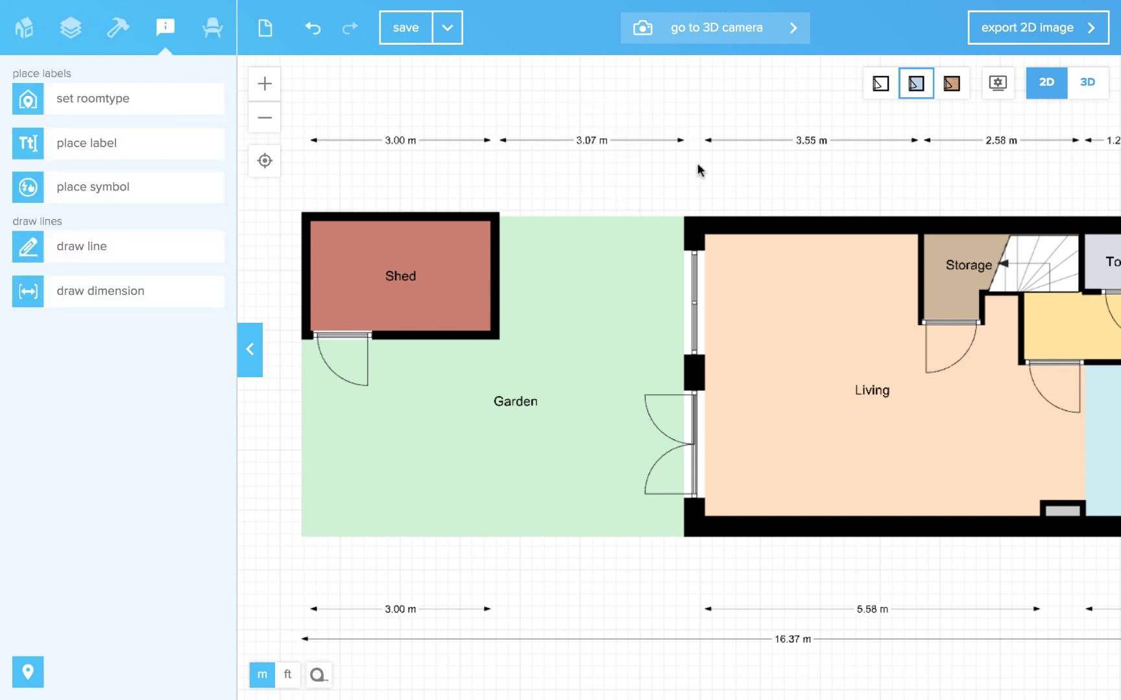
pyautogui.click(120, 289)
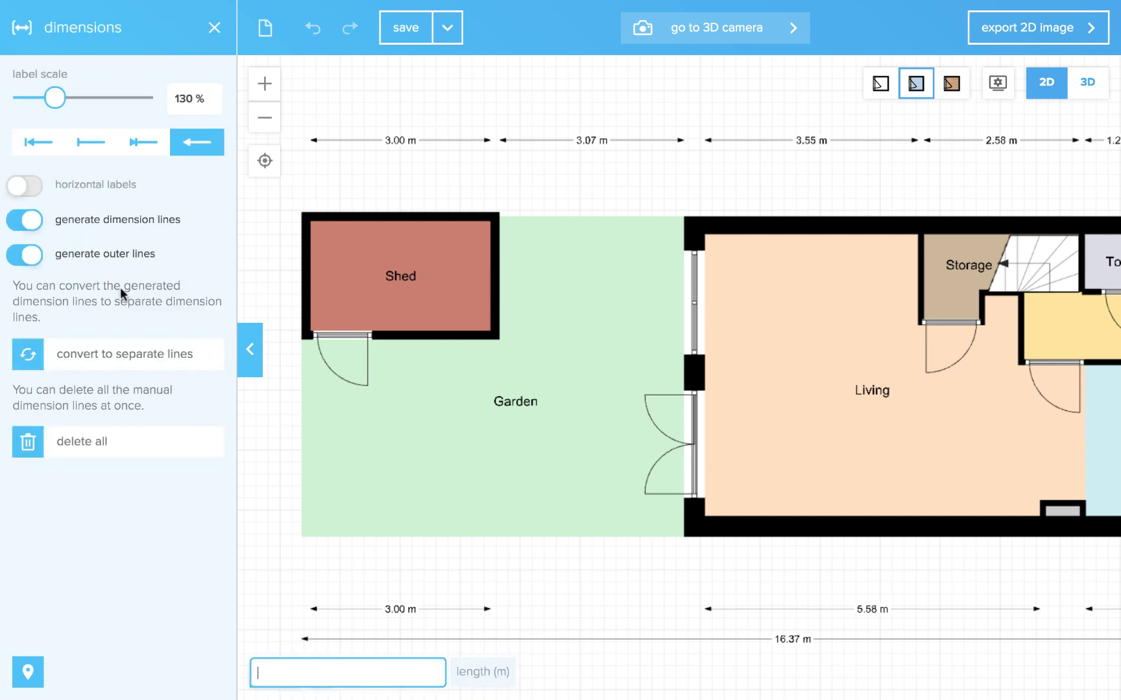
pyautogui.click(134, 363)
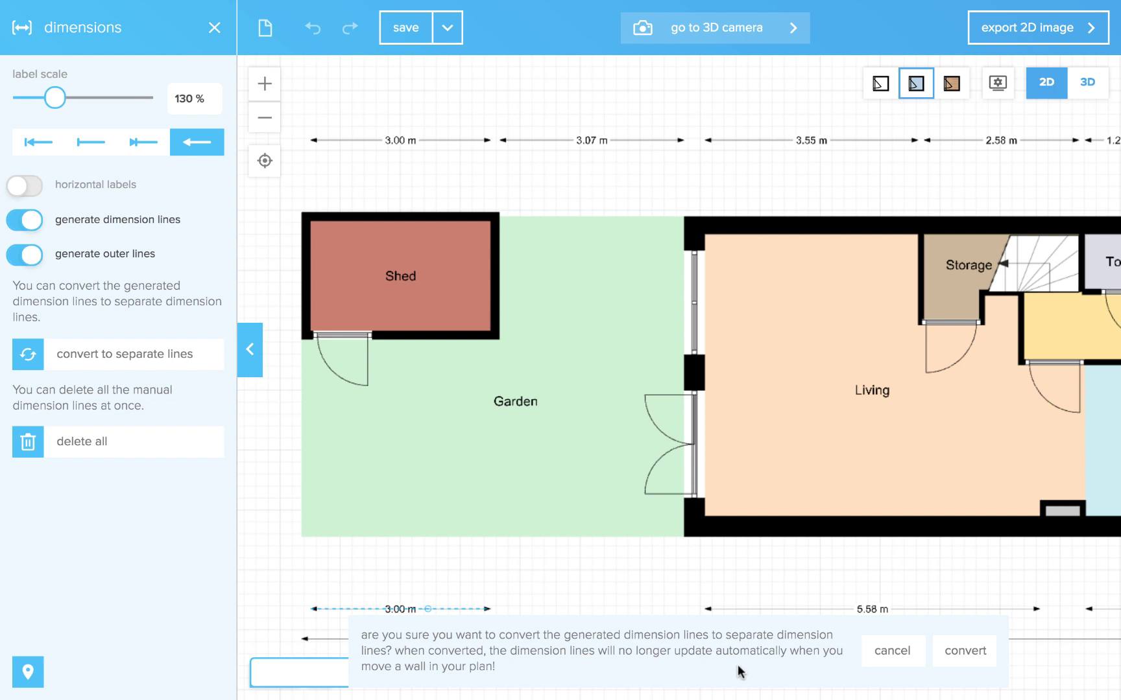
pyautogui.click(966, 658)
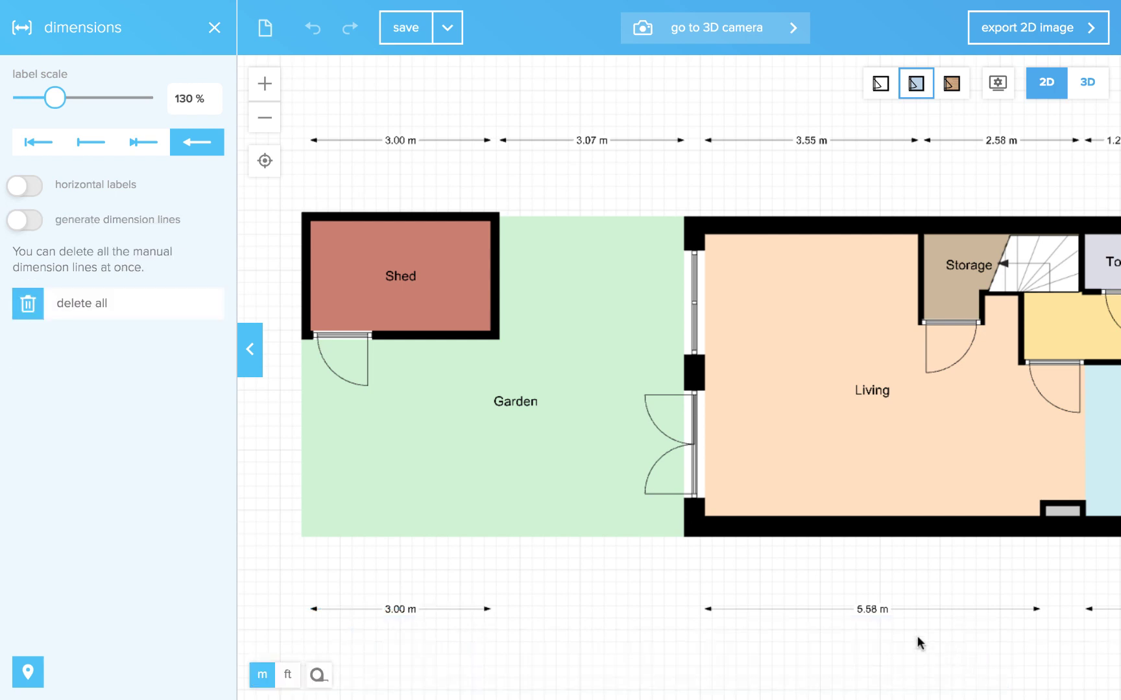
# - Check the 5.58 m and 3.55 m dimensions and pan to show the house
pyautogui.scroll(-2, 806, 603)
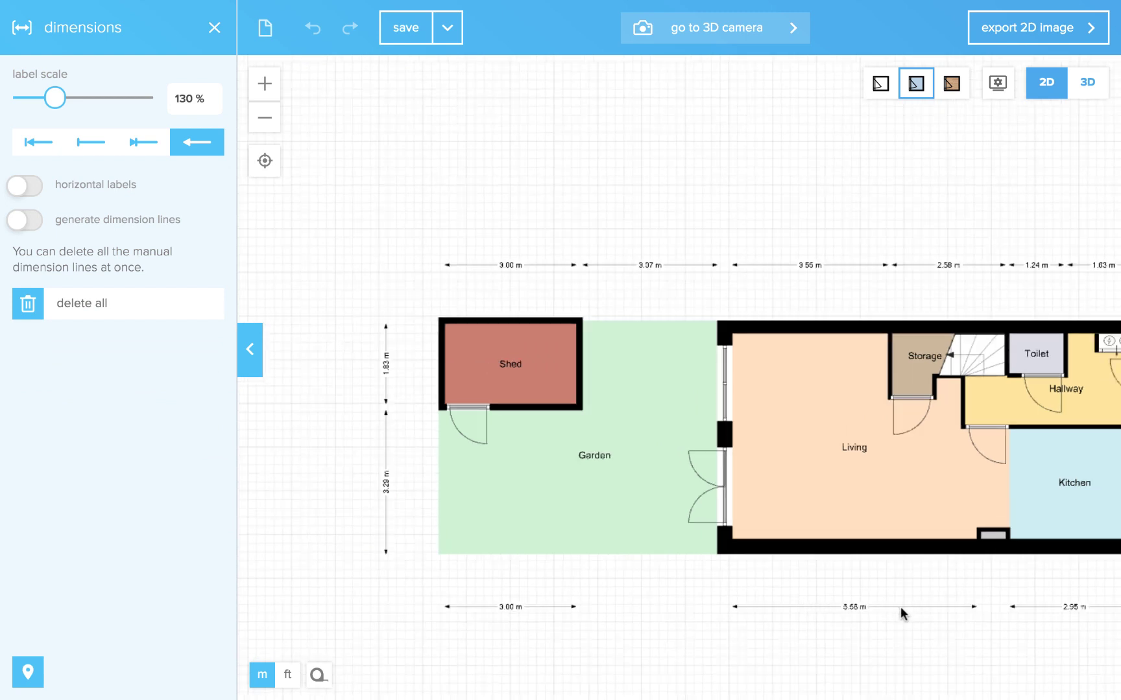
pyautogui.click(846, 607)
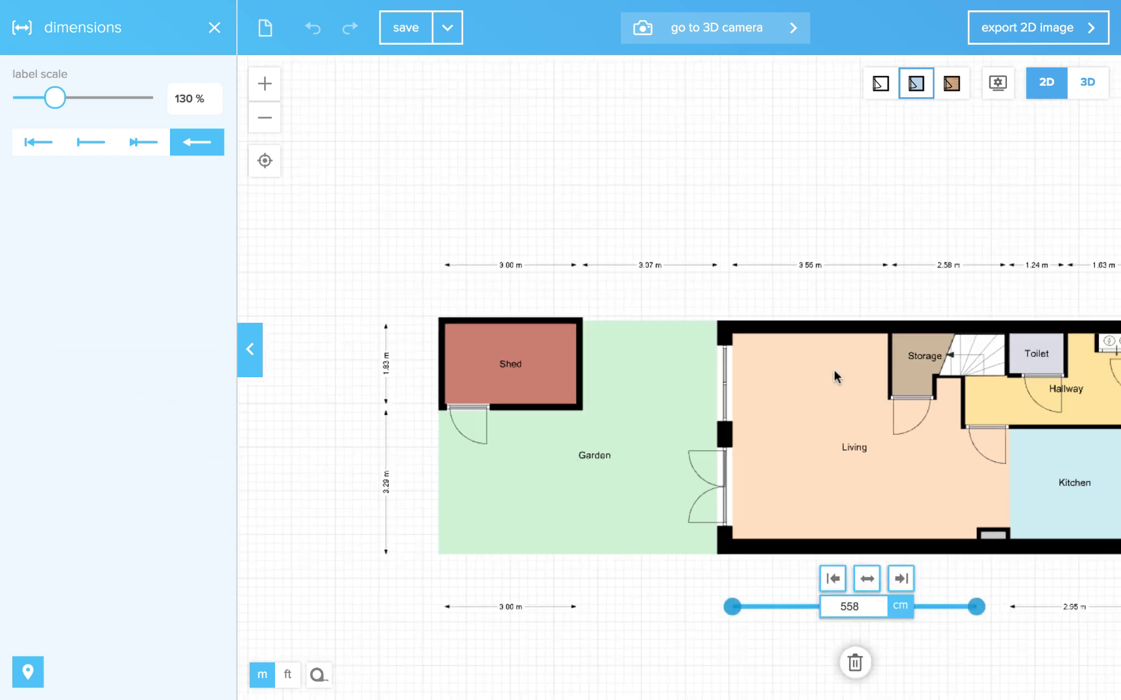
pyautogui.click(804, 260)
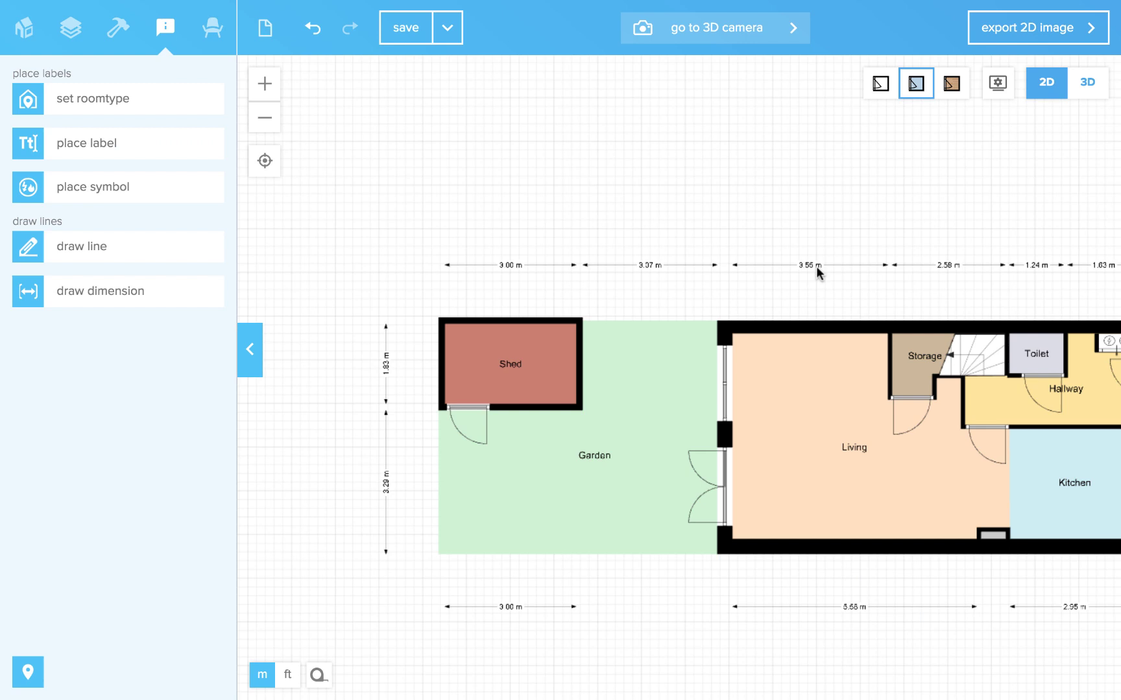
pyautogui.click(815, 266)
pyautogui.scroll(2, 815, 267)
pyautogui.click(708, 292)
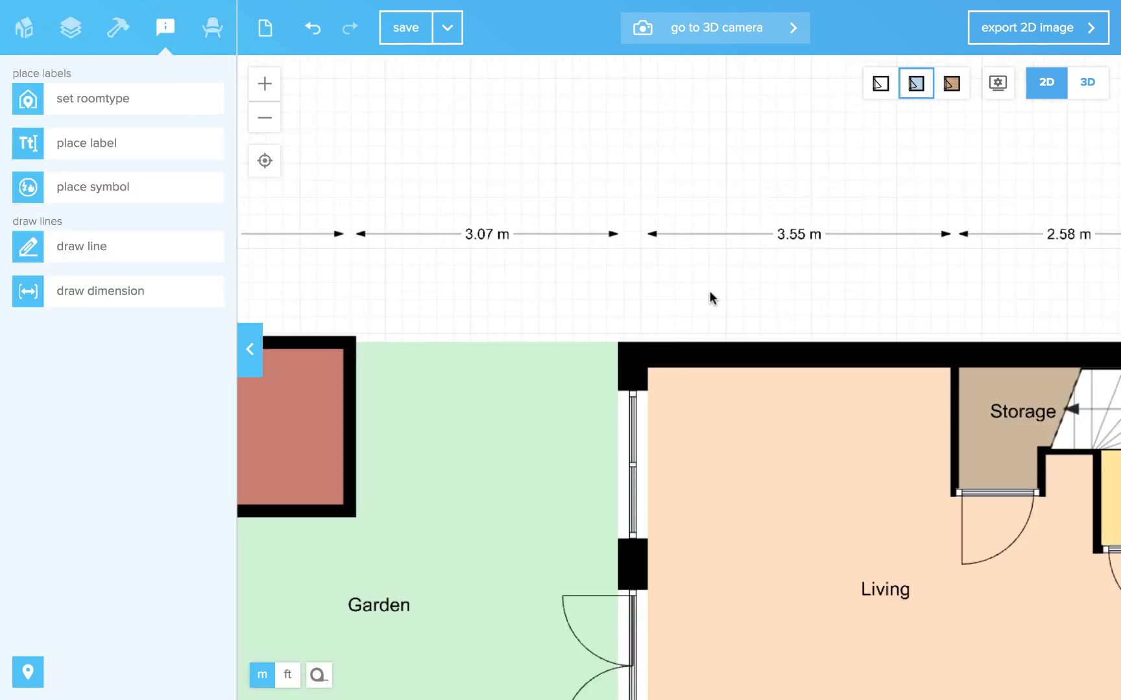
pyautogui.scroll(-1, 726, 290)
pyautogui.moveTo(738, 290); pyautogui.dragTo(577, 265)
pyautogui.scroll(-2, 577, 265)
pyautogui.moveTo(596, 493); pyautogui.dragTo(822, 393)
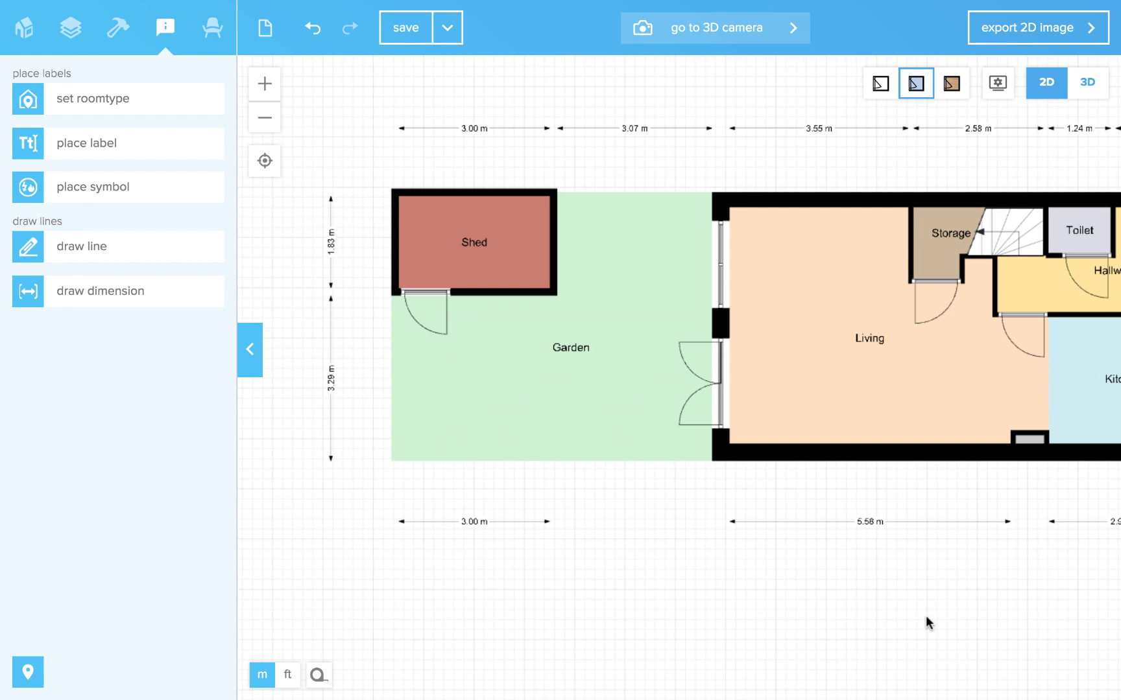
pyautogui.moveTo(925, 620); pyautogui.dragTo(730, 541)
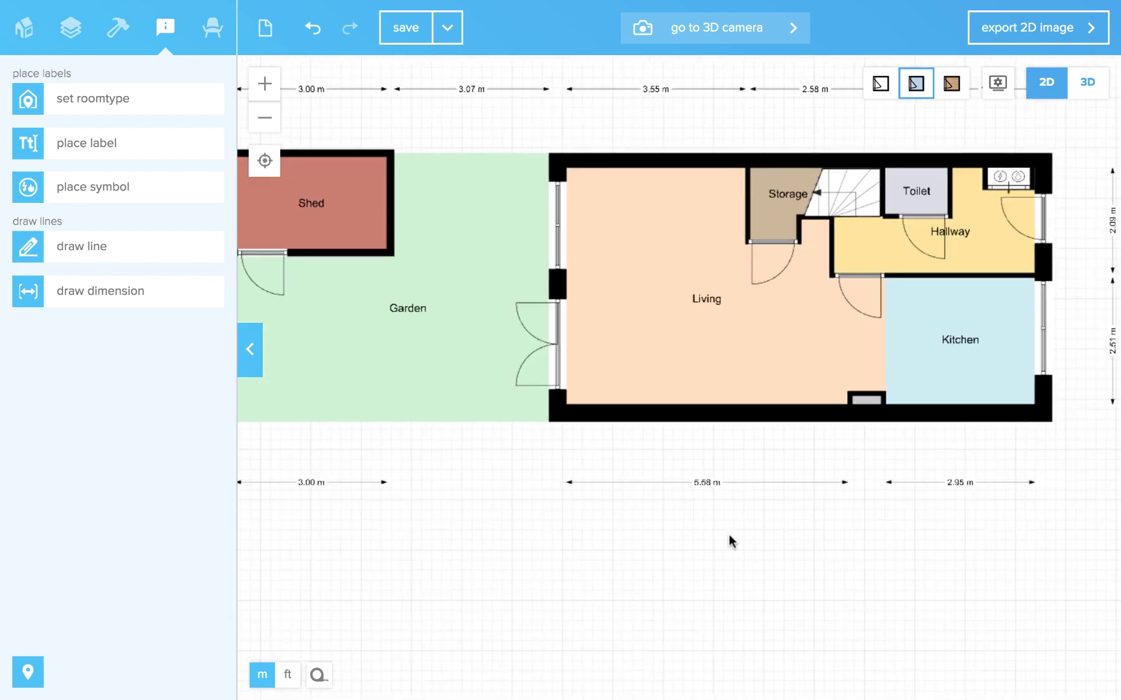
pyautogui.scroll(2, 728, 534)
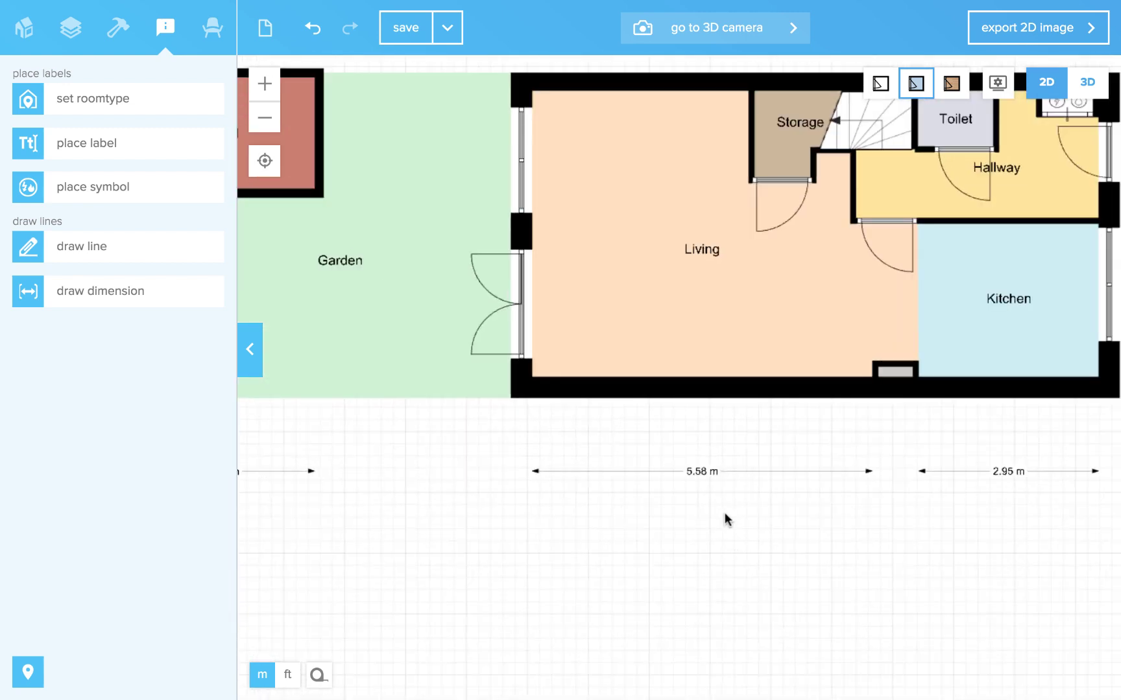
# - Move the 5.58 m dimension up toward the house and align the 2.95 m one with it
pyautogui.click(719, 471)
pyautogui.moveTo(621, 470); pyautogui.dragTo(622, 380)
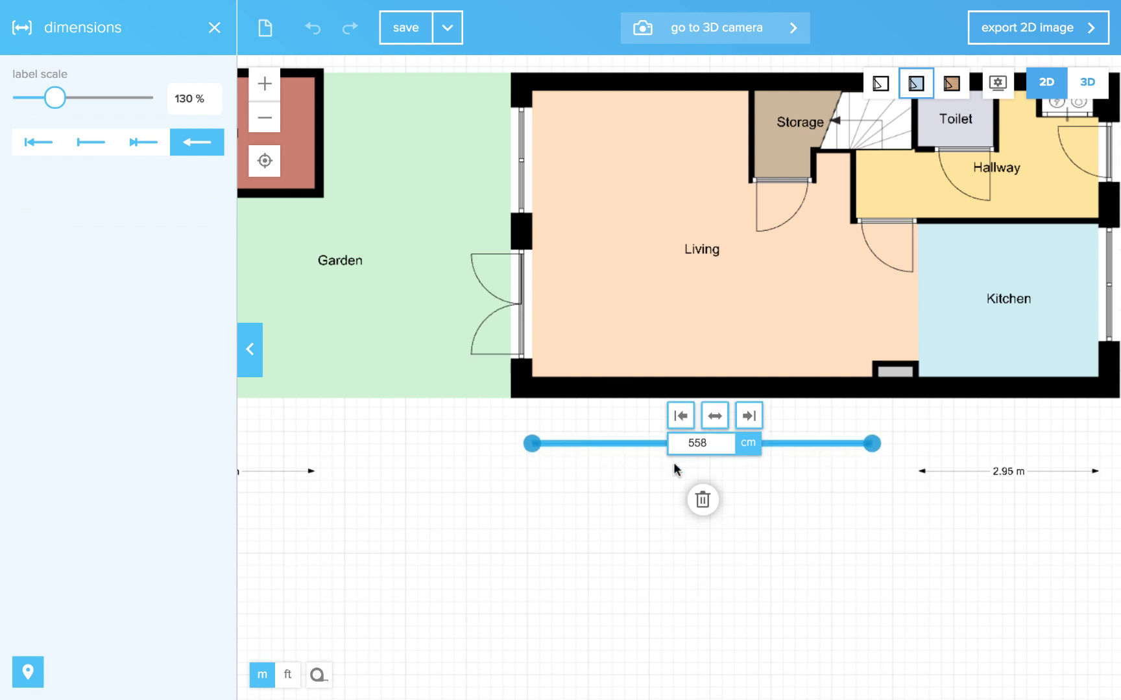
pyautogui.click(916, 496)
pyautogui.click(966, 472)
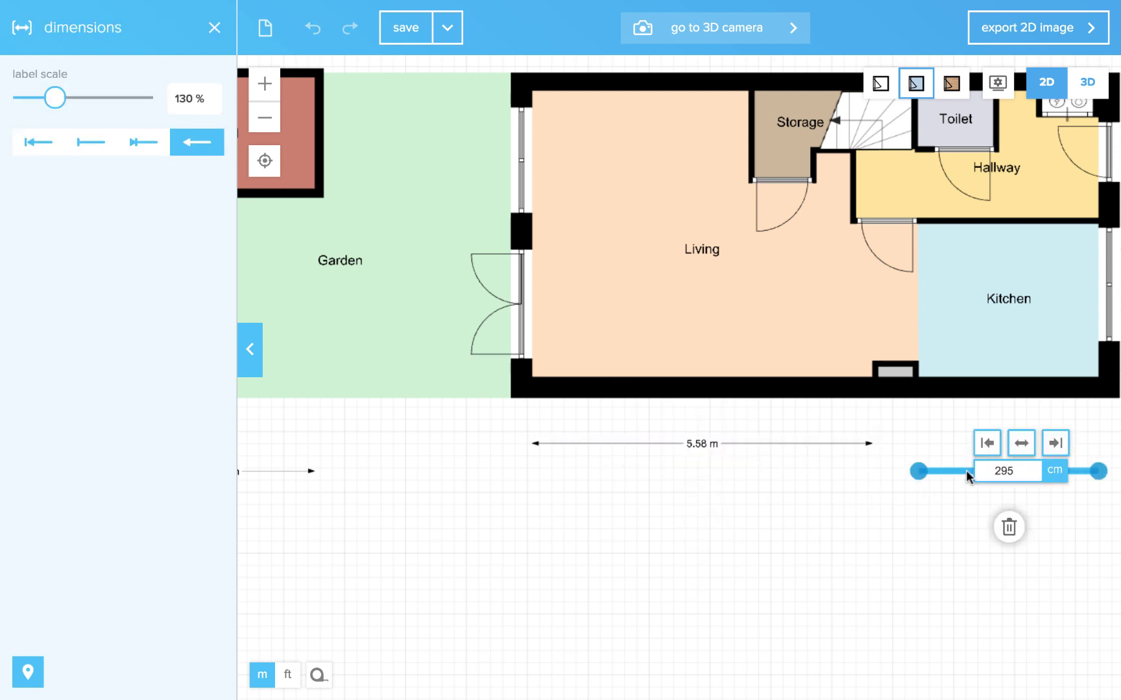
pyautogui.moveTo(960, 471)
pyautogui.mouseDown()
pyautogui.moveTo(953, 522)
pyautogui.moveTo(952, 465)
pyautogui.mouseUp()
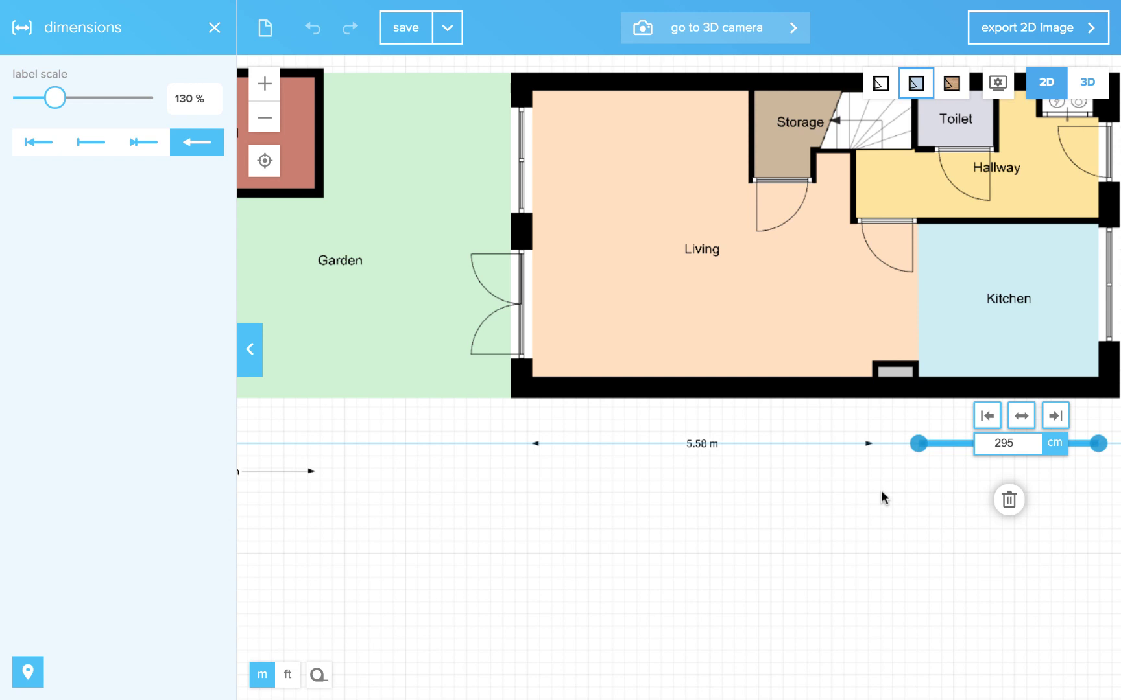
pyautogui.click(588, 520)
pyautogui.moveTo(427, 507); pyautogui.dragTo(548, 515)
# - Delete the 3.00 m dimension below the garden
pyautogui.scroll(-2, 418, 493)
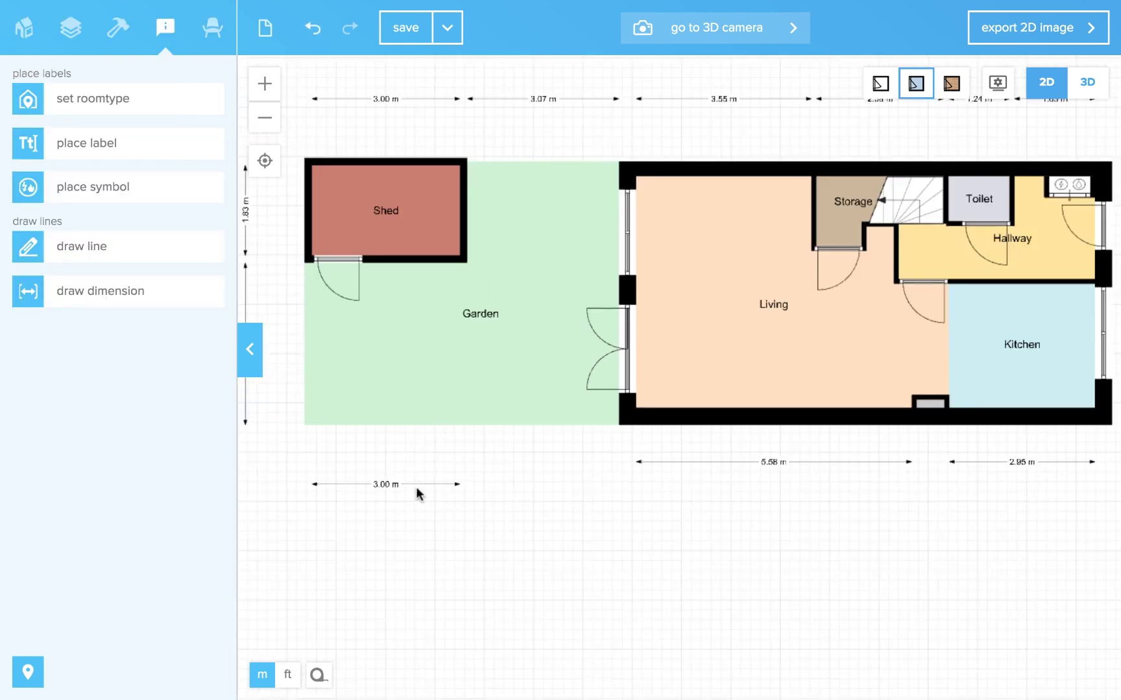
pyautogui.click(413, 483)
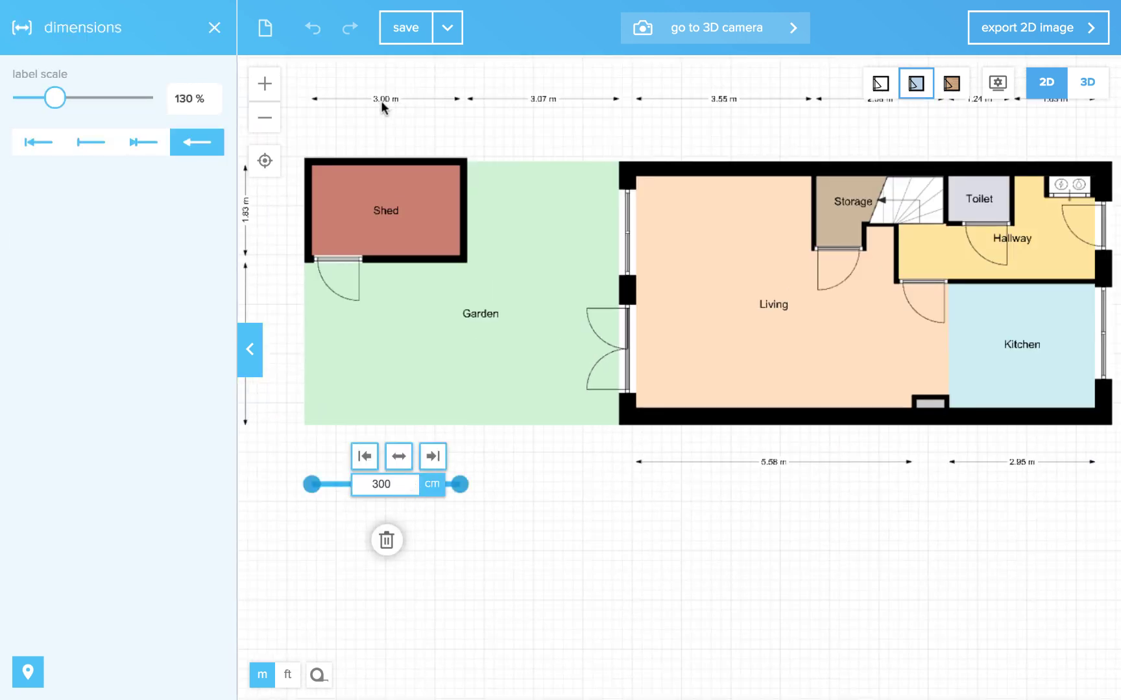
pyautogui.click(387, 540)
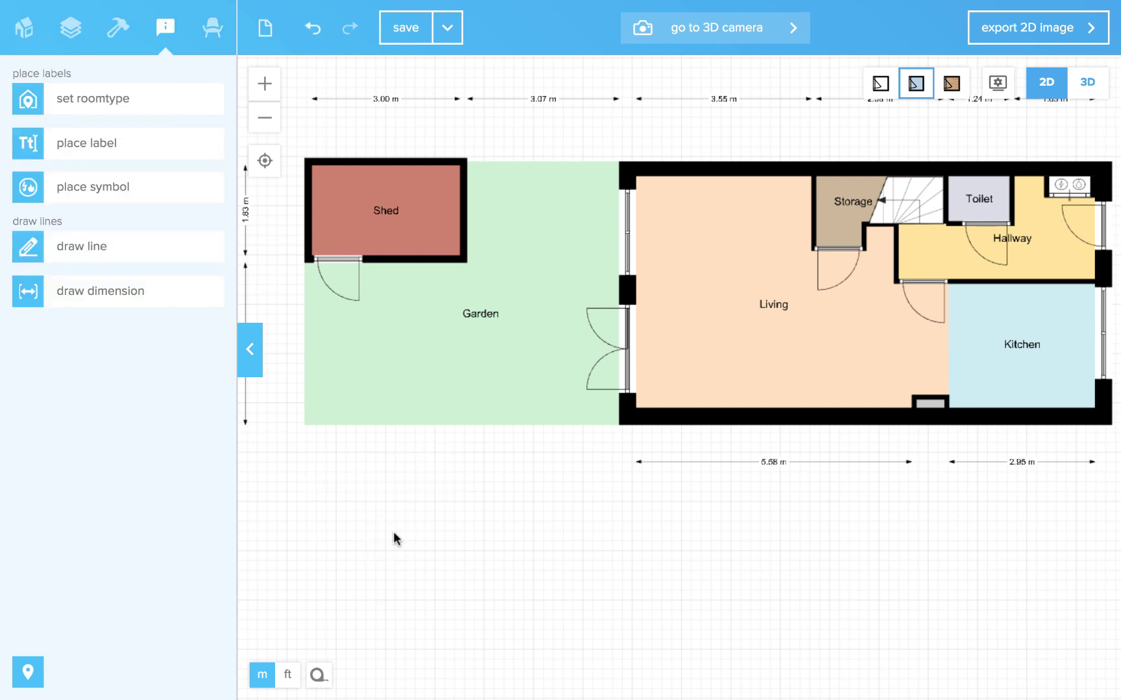
pyautogui.moveTo(415, 532); pyautogui.dragTo(440, 531)
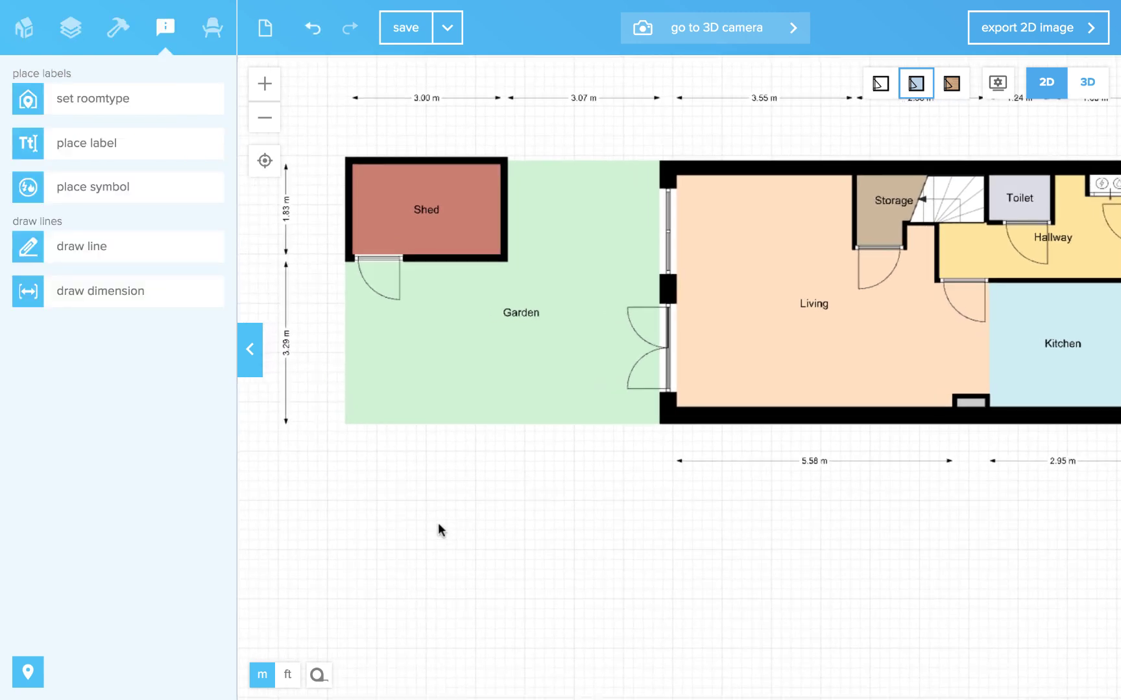
# - Draw a 5.35 m garden-side wall dimension and place it left of the shed
pyautogui.scroll(-2, 739, 188)
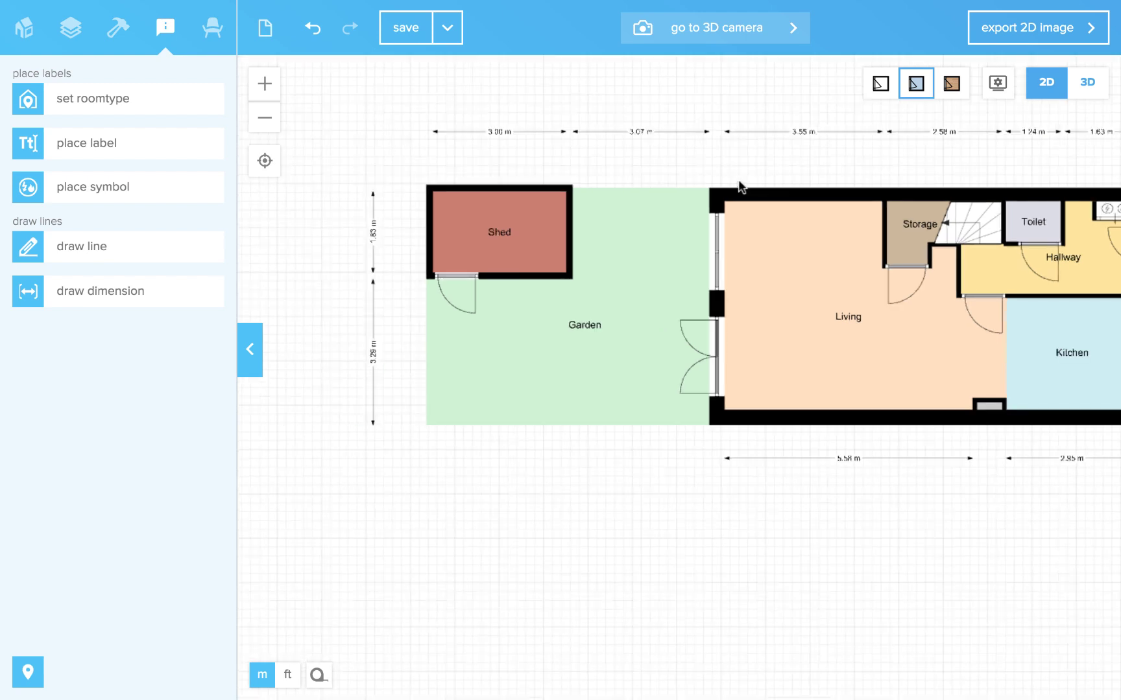
pyautogui.click(25, 295)
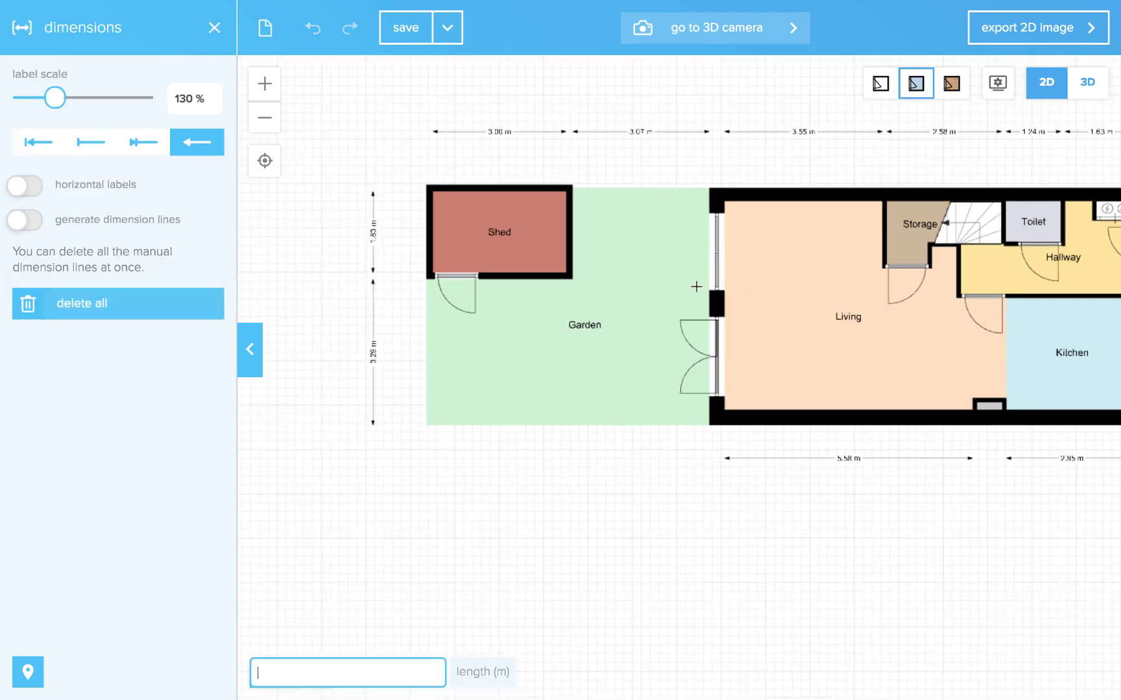
pyautogui.click(708, 189)
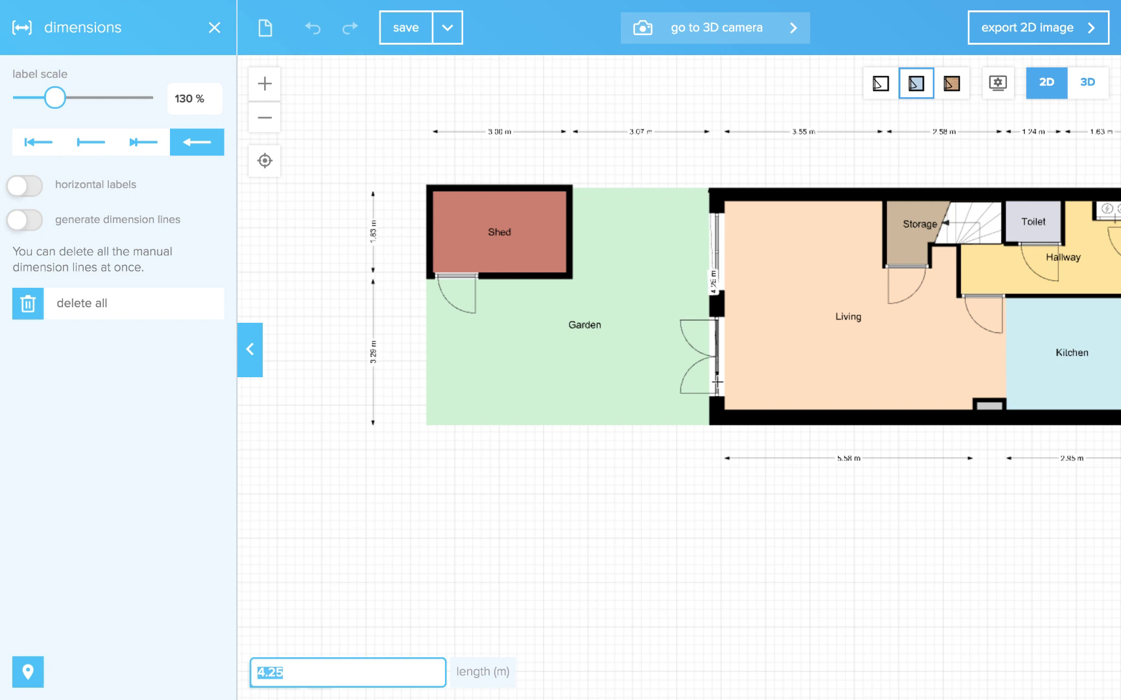
pyautogui.click(709, 425)
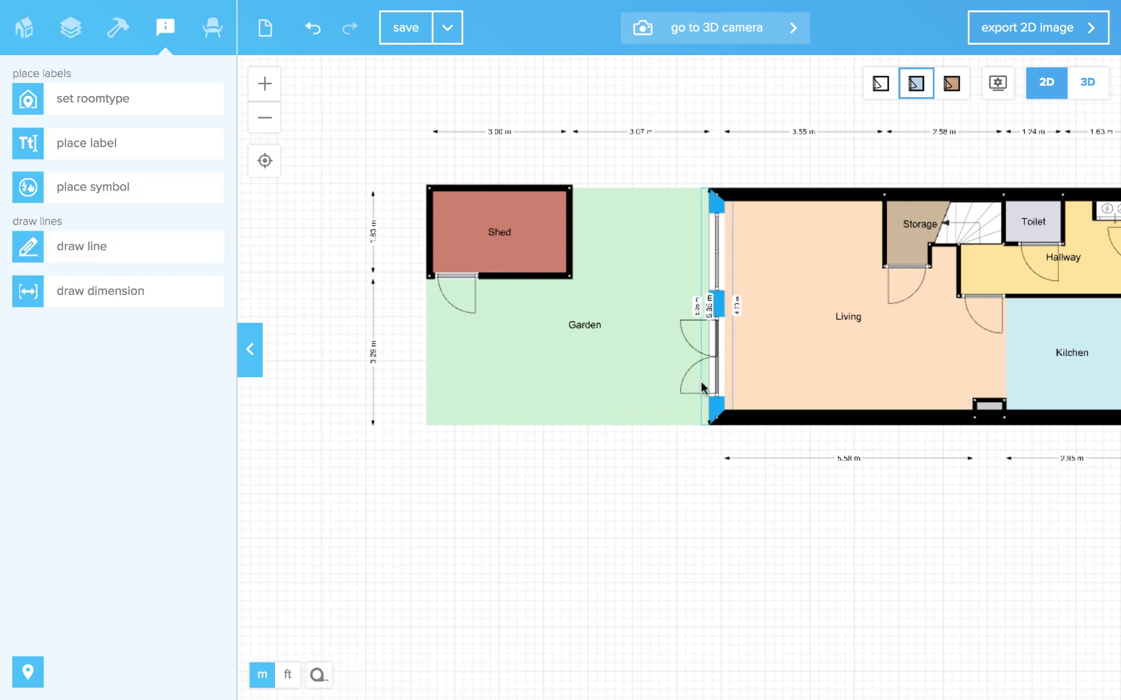
pyautogui.click(712, 299)
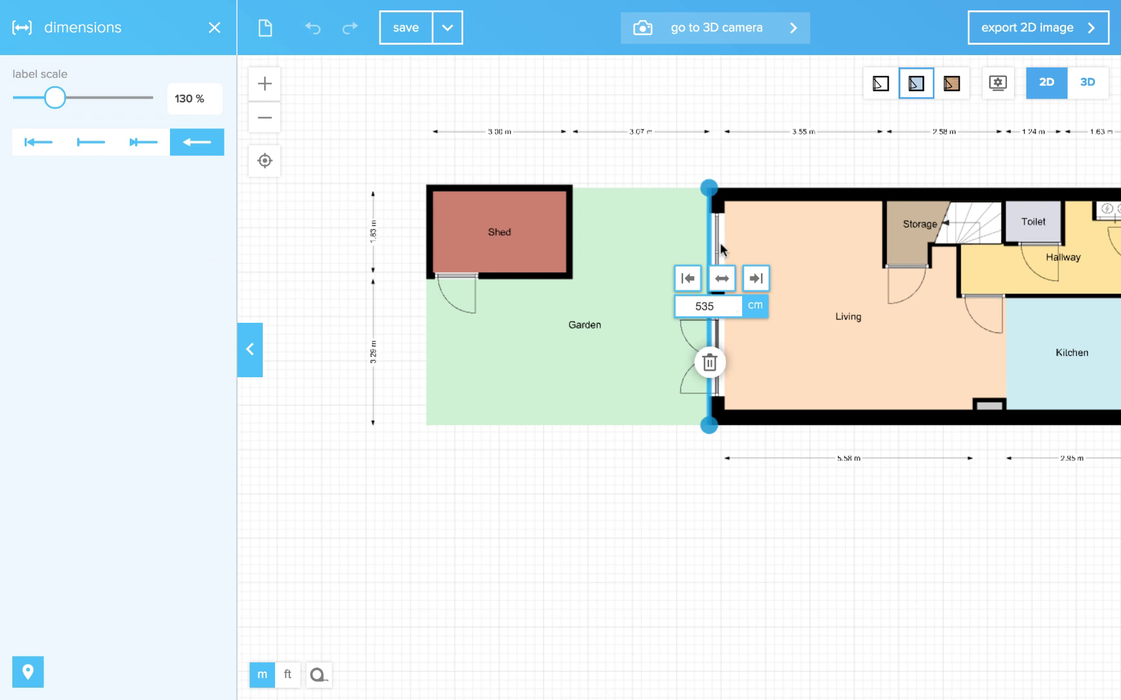
pyautogui.moveTo(710, 242); pyautogui.dragTo(292, 212)
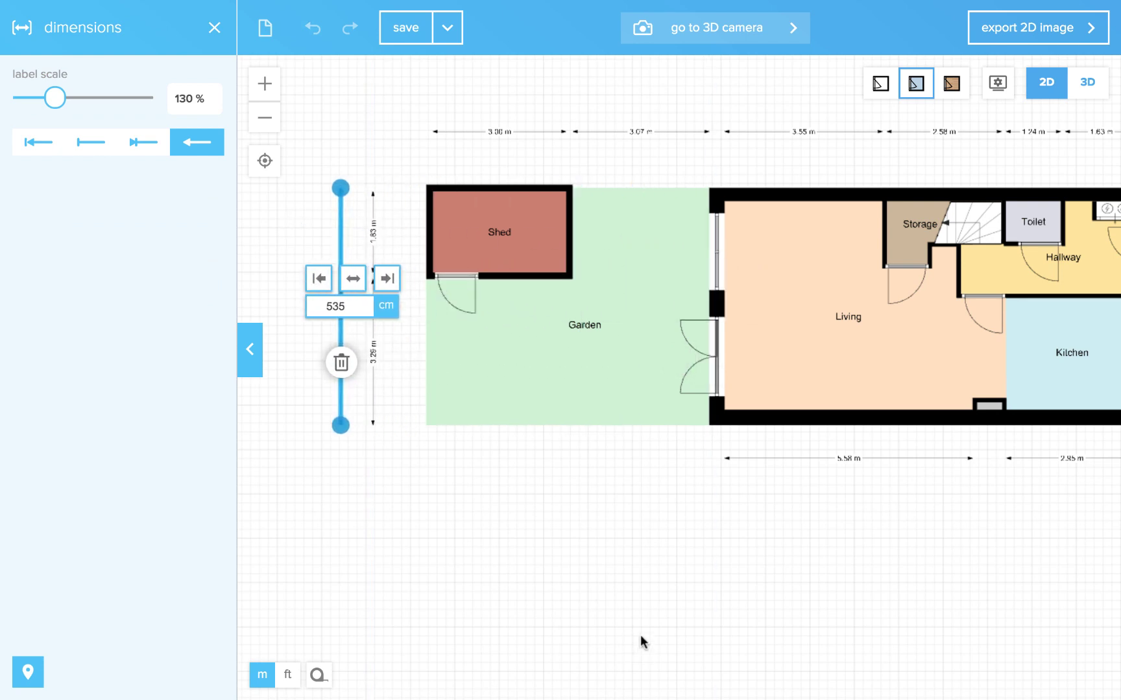
pyautogui.click(683, 597)
pyautogui.moveTo(818, 537); pyautogui.dragTo(789, 453)
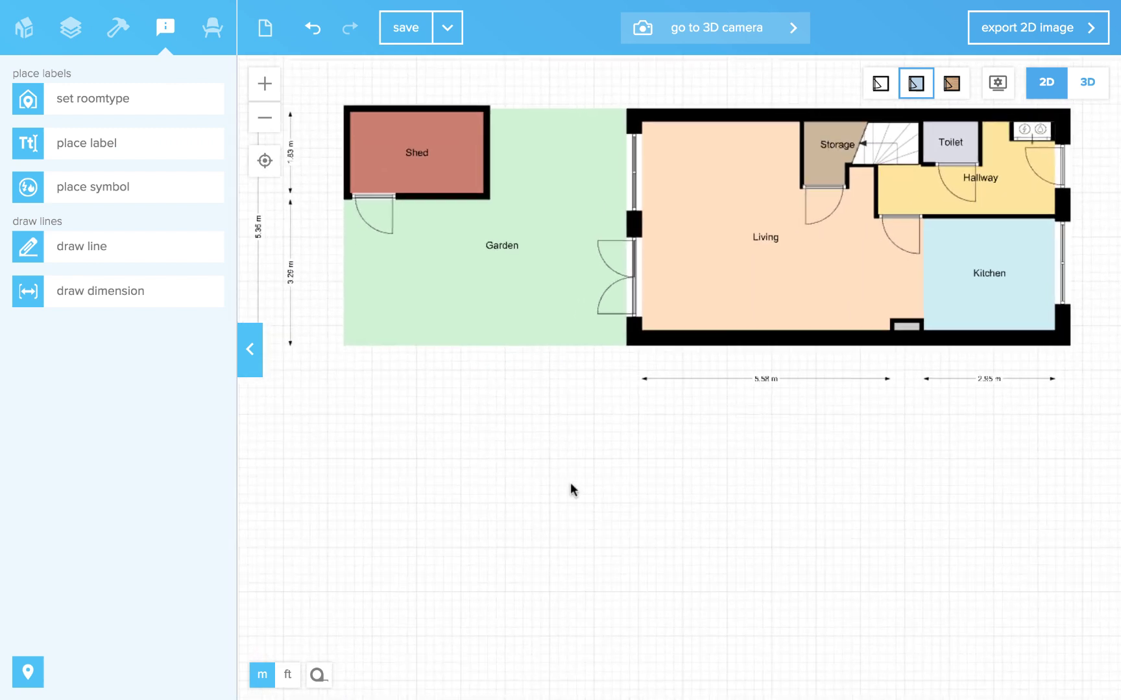
# - Draw a 6.37 m garden length dimension and move it below the plan
pyautogui.click(45, 291)
pyautogui.click(341, 346)
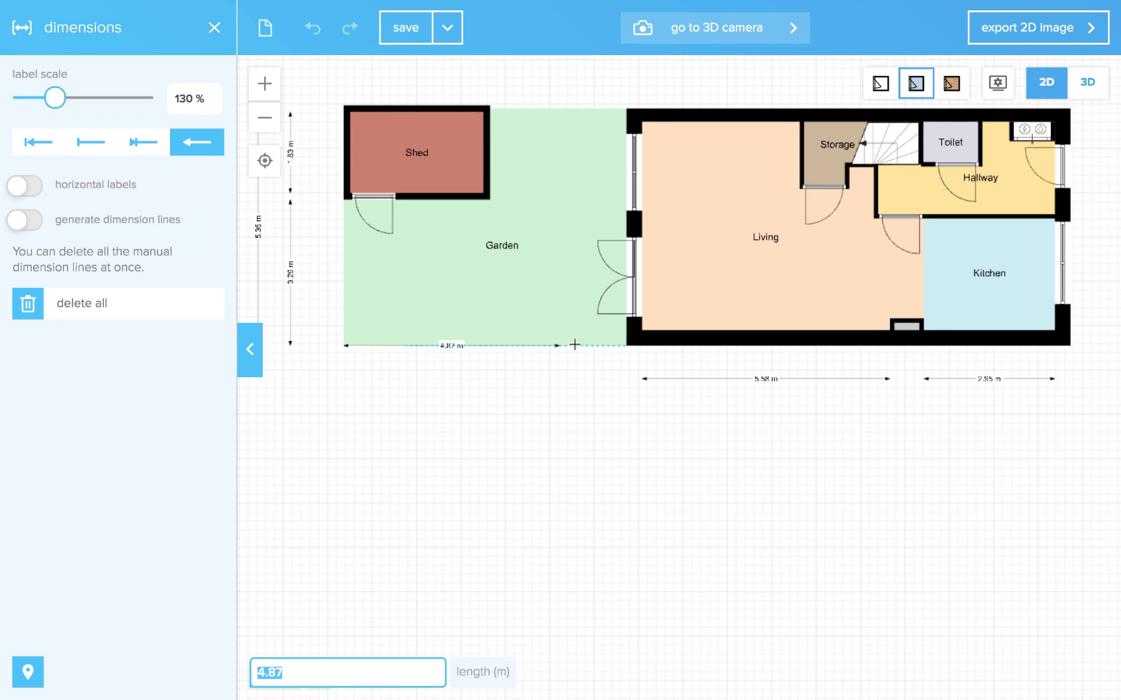
pyautogui.click(637, 348)
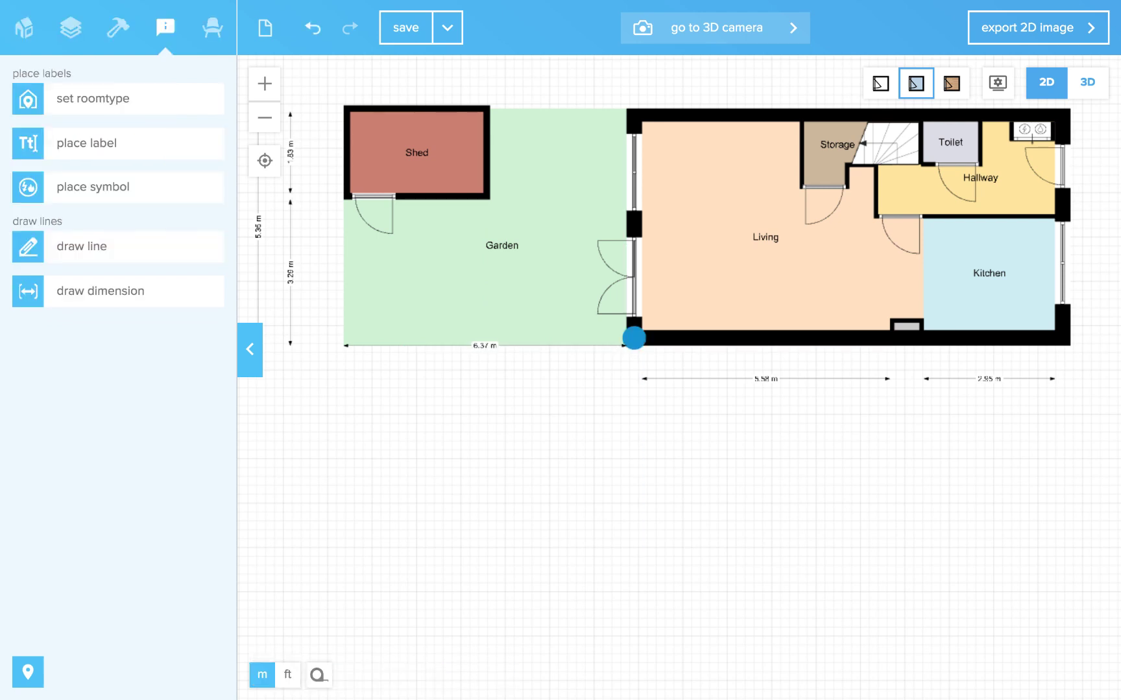
pyautogui.click(575, 347)
pyautogui.moveTo(575, 346); pyautogui.dragTo(577, 411)
pyautogui.click(743, 458)
# - Draw a 9.30 m interior dimension from living room to kitchen wall, placed below the 5.58 m line
pyautogui.scroll(1, 743, 458)
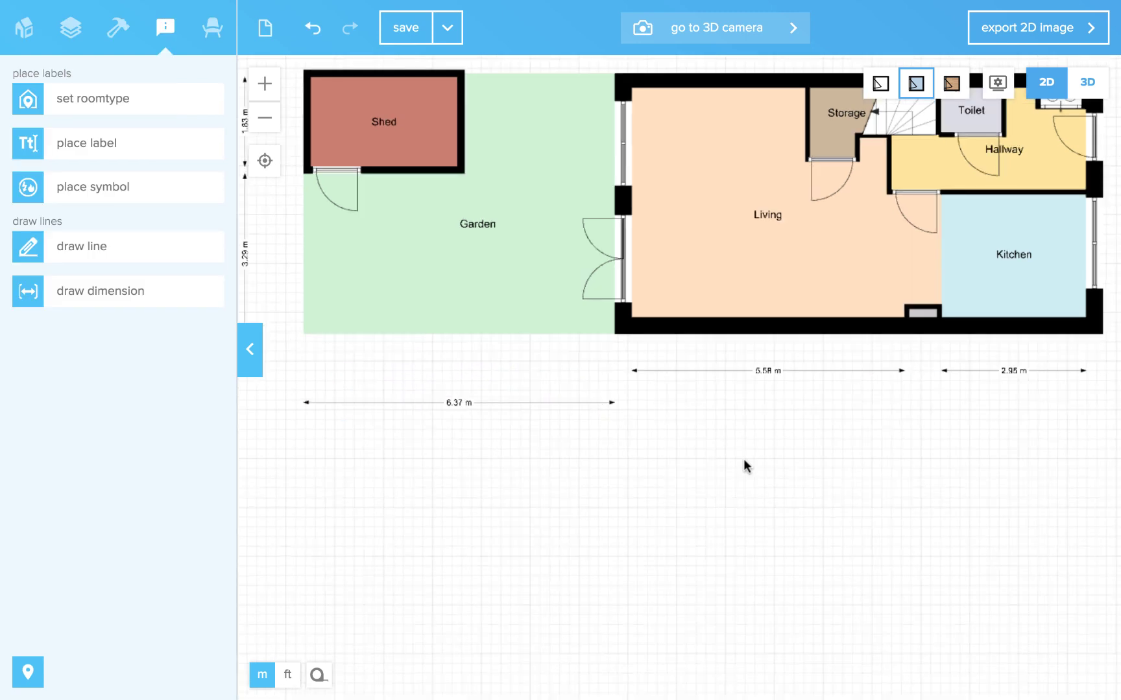
pyautogui.moveTo(743, 459); pyautogui.dragTo(456, 456)
pyautogui.scroll(-2, 503, 449)
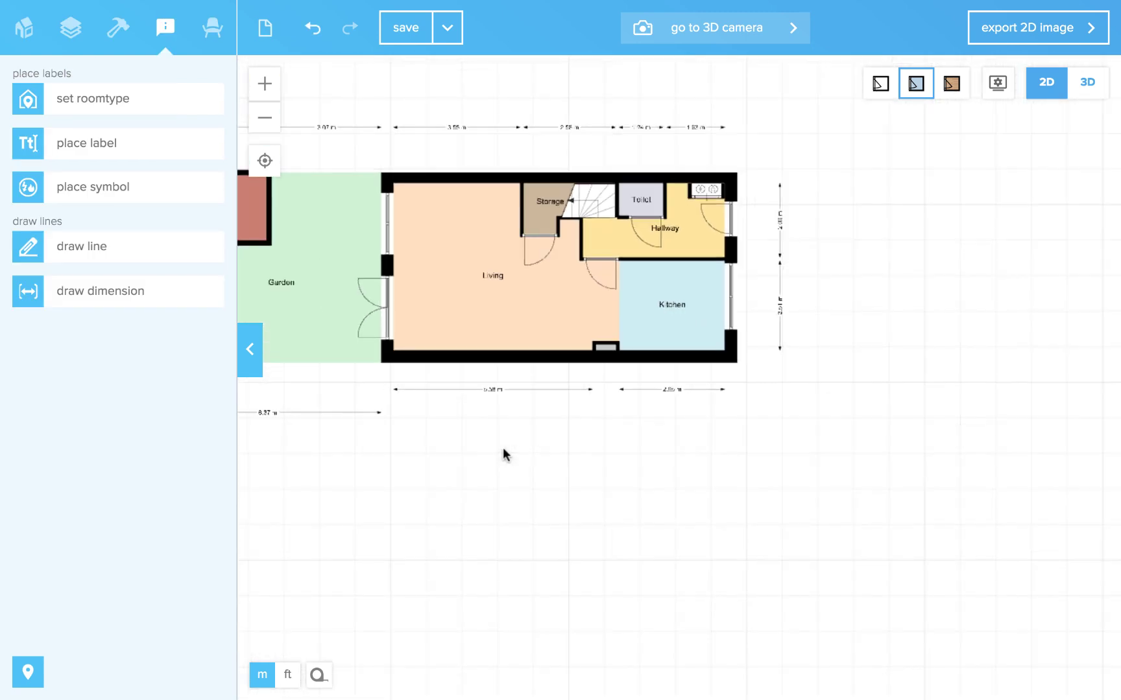
pyautogui.click(389, 334)
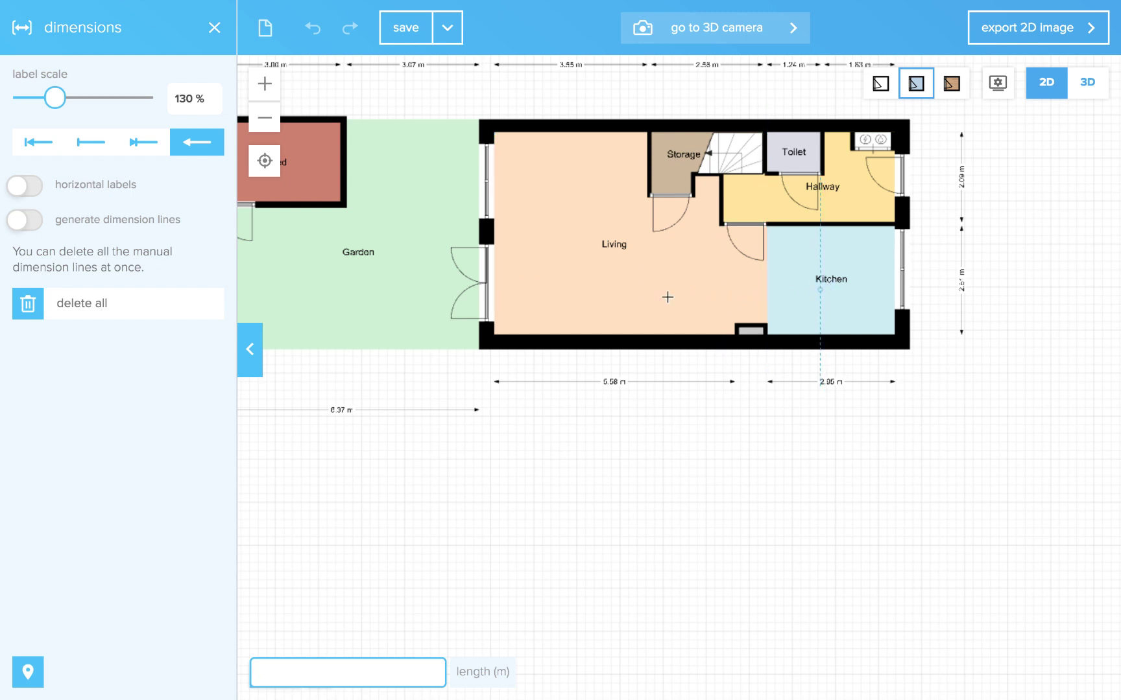
pyautogui.click(497, 299)
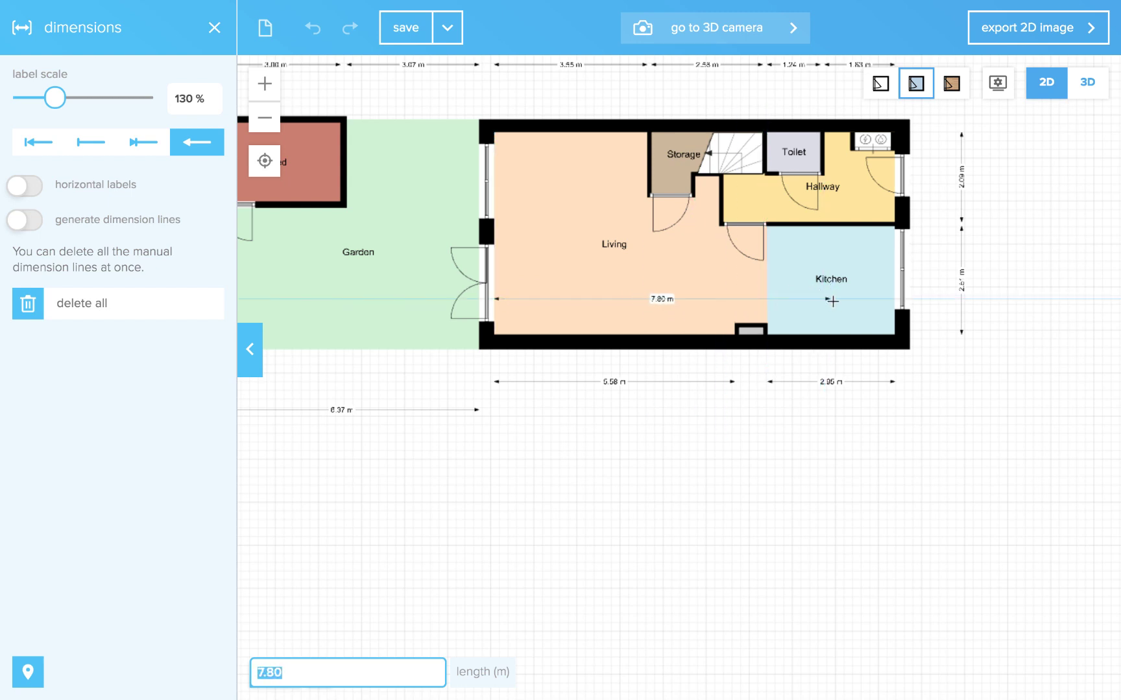
pyautogui.click(895, 299)
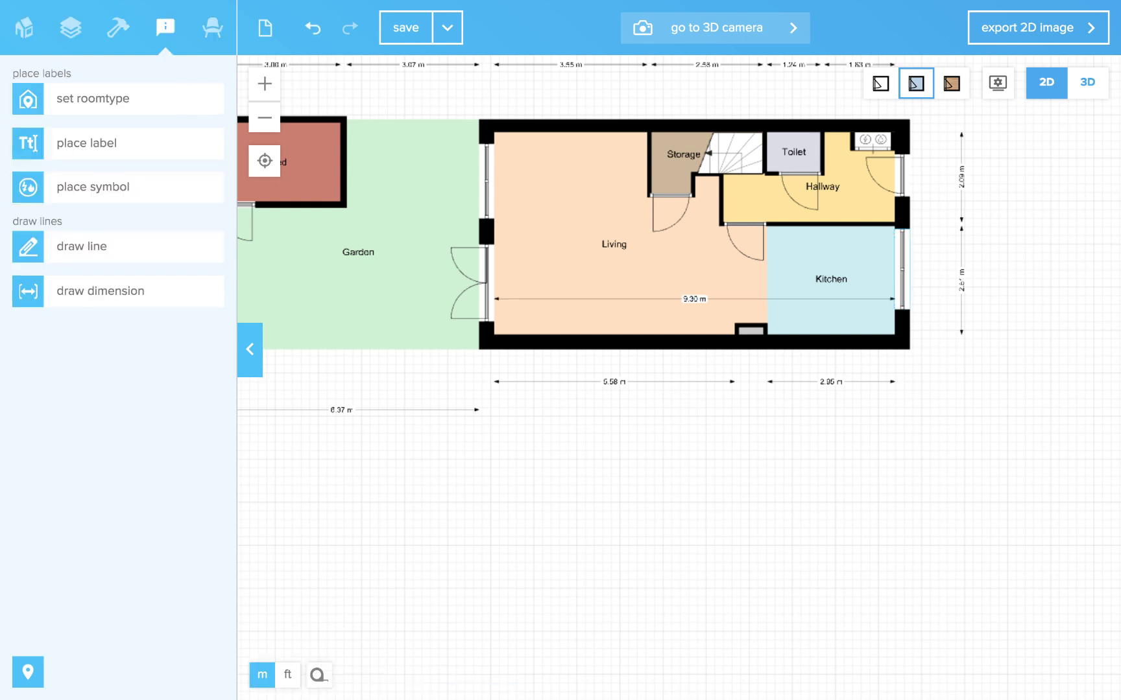
pyautogui.click(673, 305)
pyautogui.moveTo(642, 300); pyautogui.dragTo(644, 431)
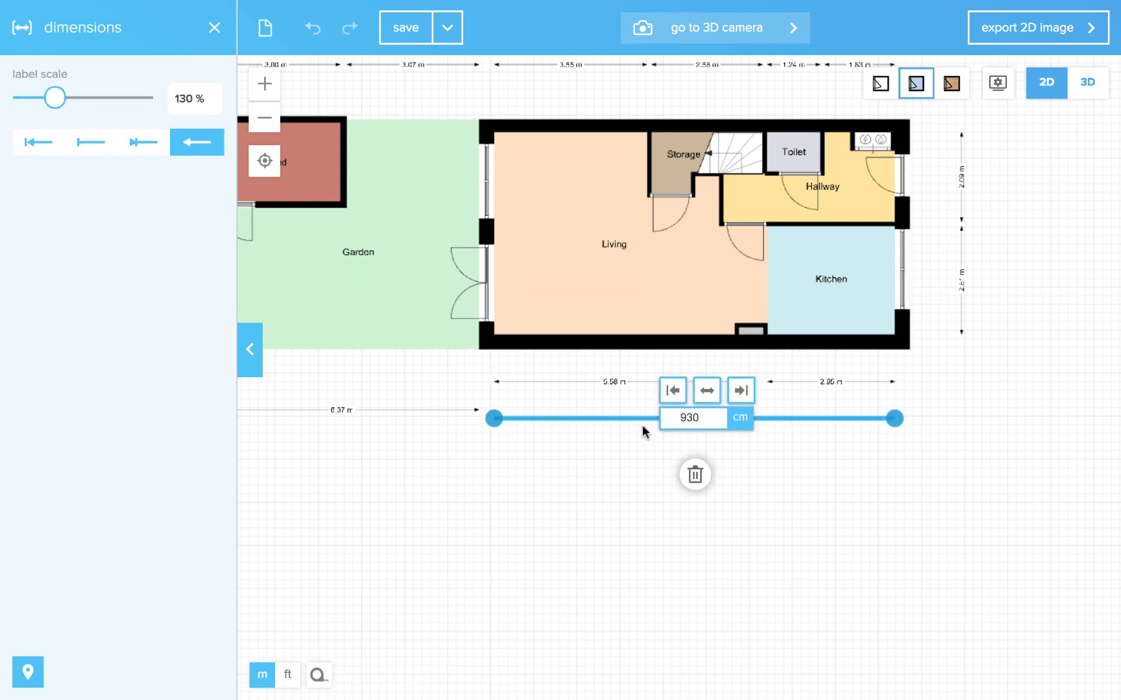
# - Add a 10.00 m house-length dimension from the 6.37 m line's end to the right wall
pyautogui.moveTo(570, 448); pyautogui.dragTo(627, 389)
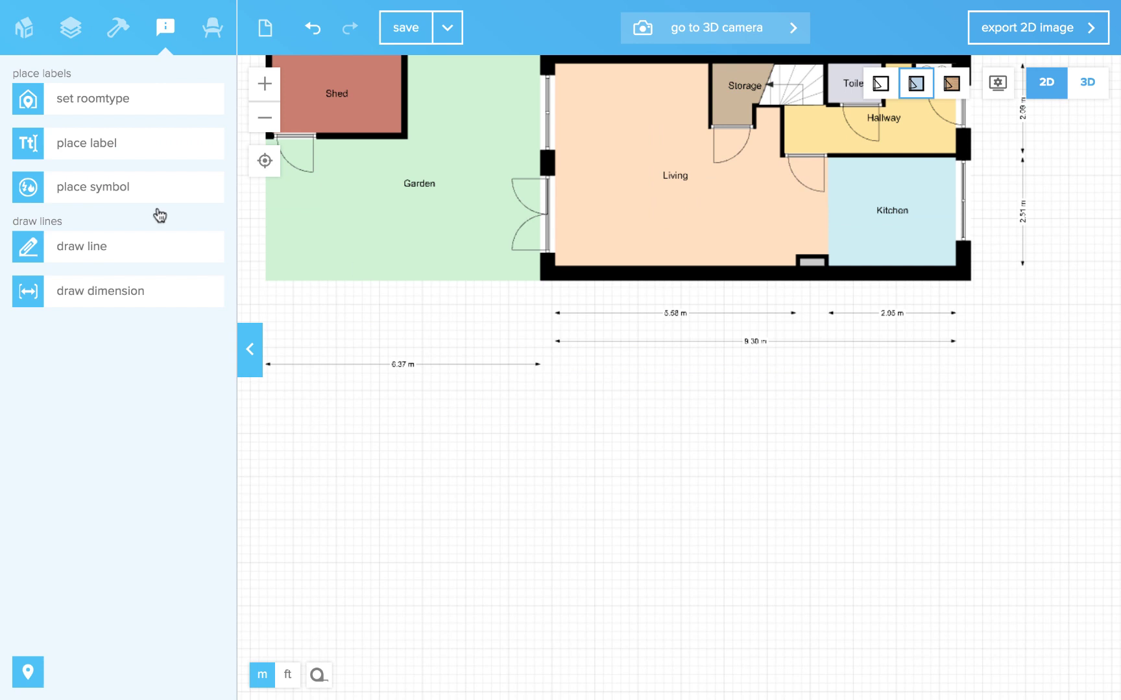
pyautogui.click(84, 293)
pyautogui.click(538, 364)
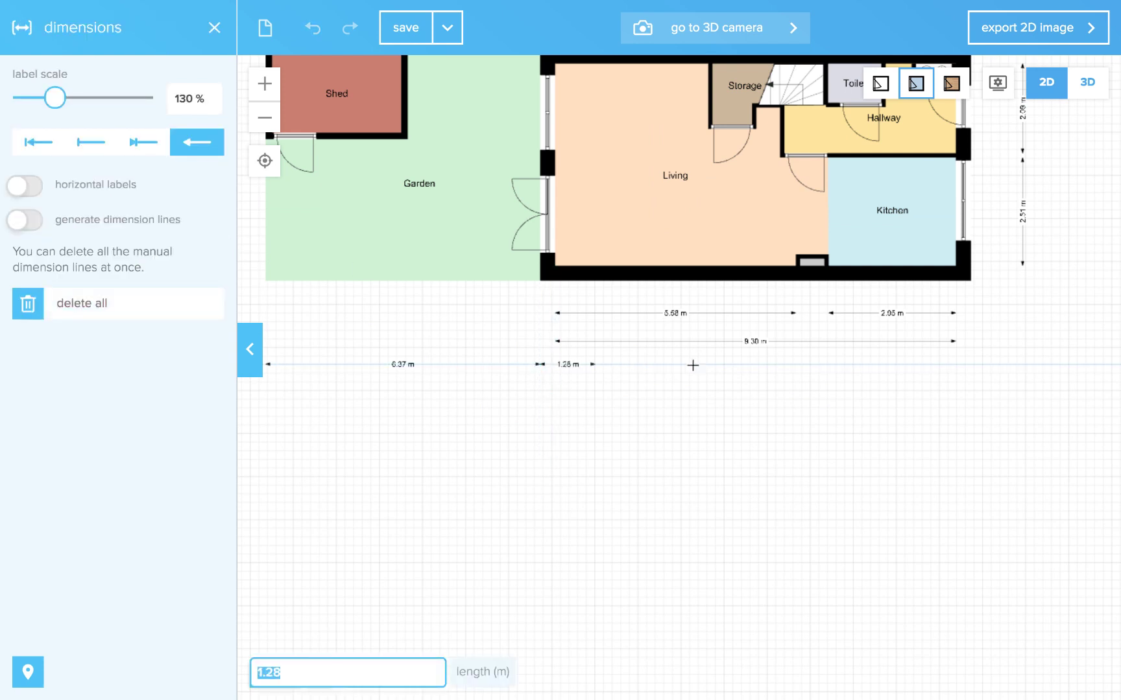
pyautogui.click(973, 362)
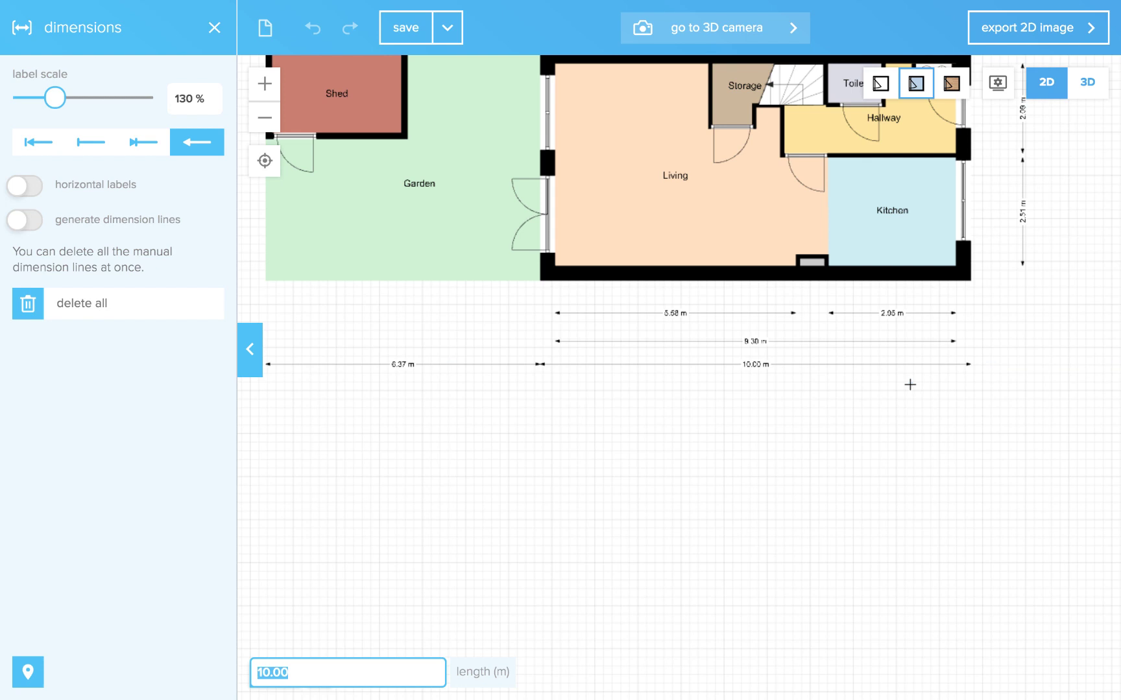
pyautogui.press('Return')
# - Draw a vertical 4.70 m height dimension along the house's right side
pyautogui.scroll(3, 969, 240)
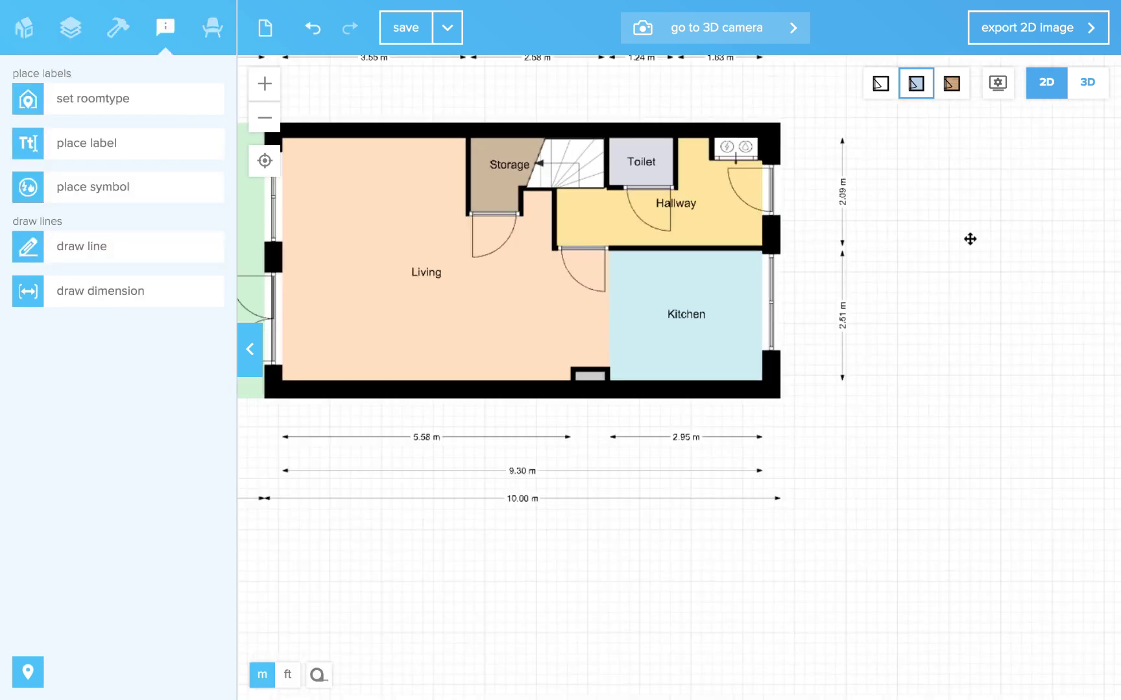
pyautogui.hscroll(2, 970, 237)
pyautogui.click(110, 290)
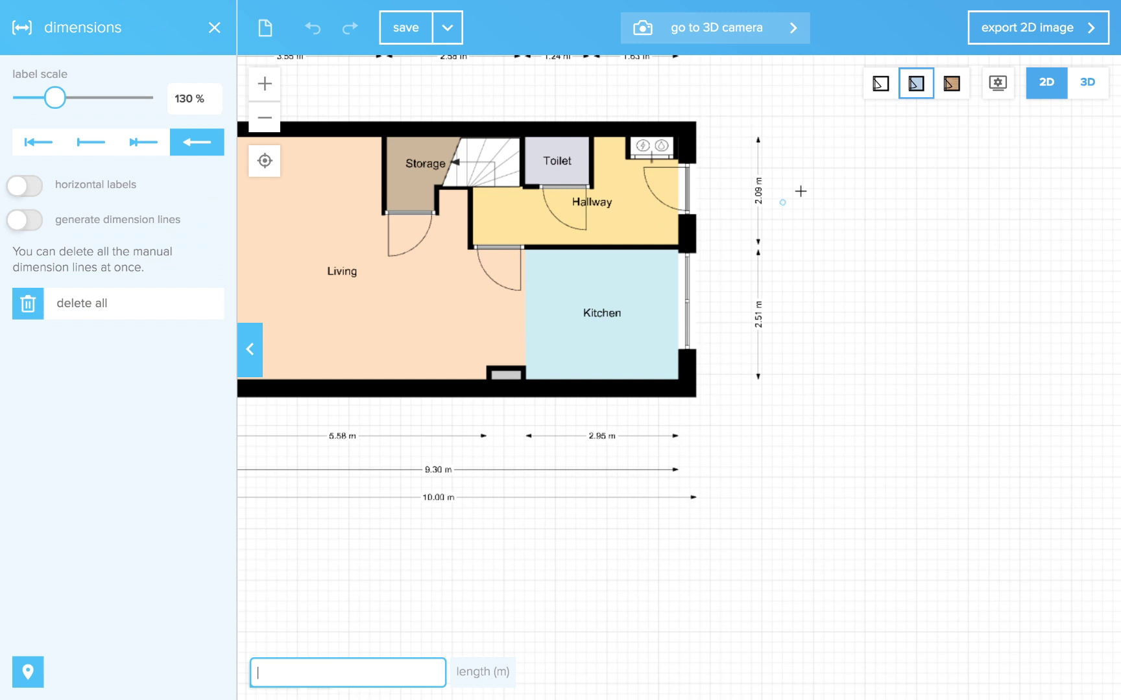
pyautogui.click(802, 138)
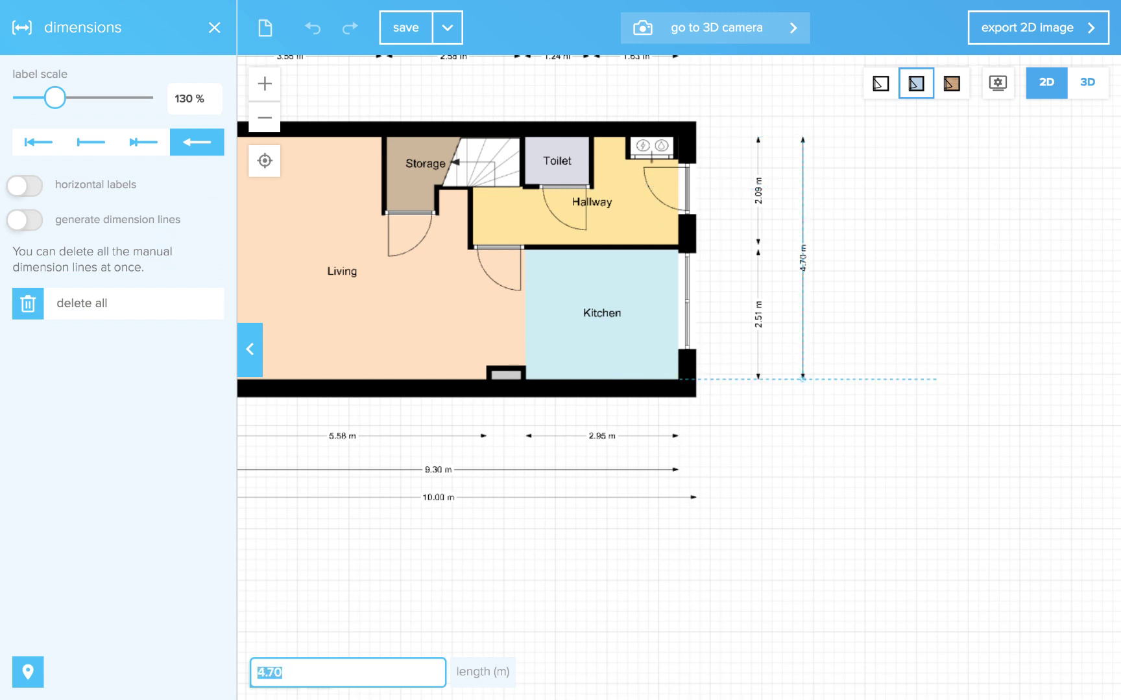
pyautogui.click(802, 379)
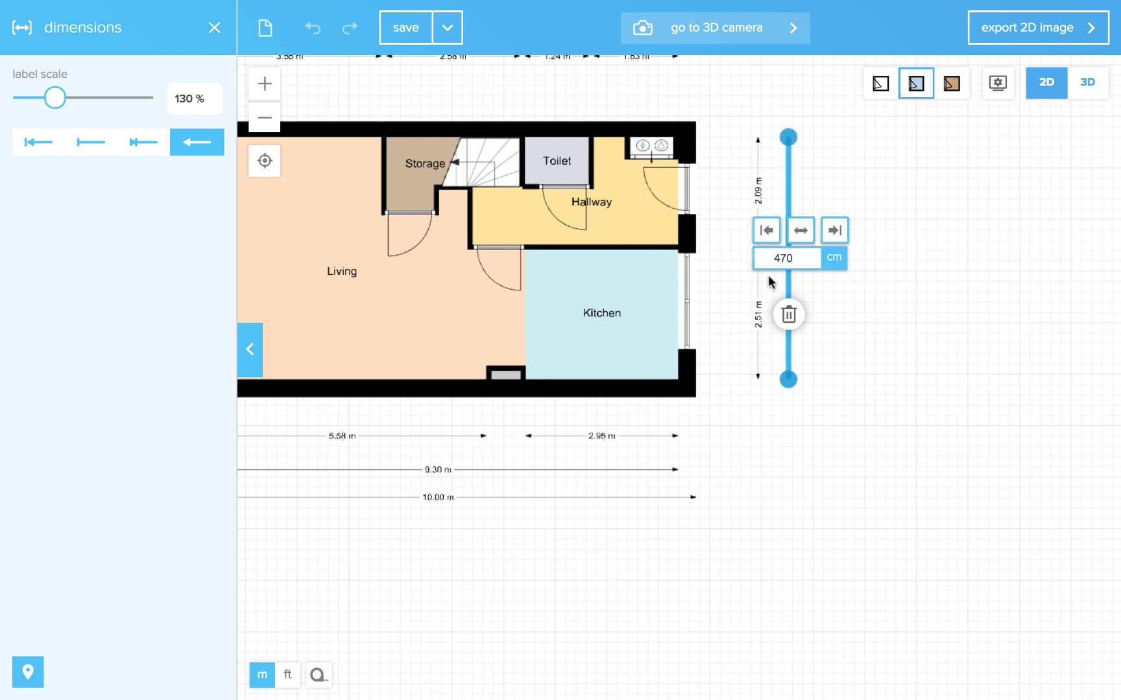